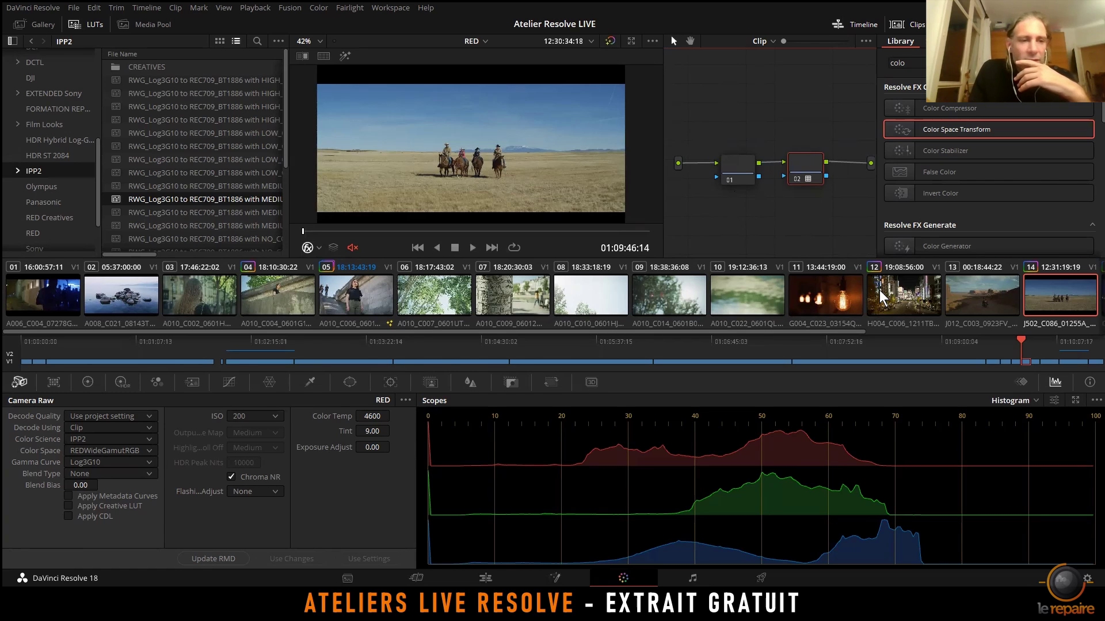
Step: Open clip 16, the woman beside the color charts, and clear the existing correction and label from its first node
{"action": "scroll", "coordinate": [880, 294], "scroll_direction": "down", "scroll_amount": 4}
{"action": "left_click", "coordinate": [905, 295]}
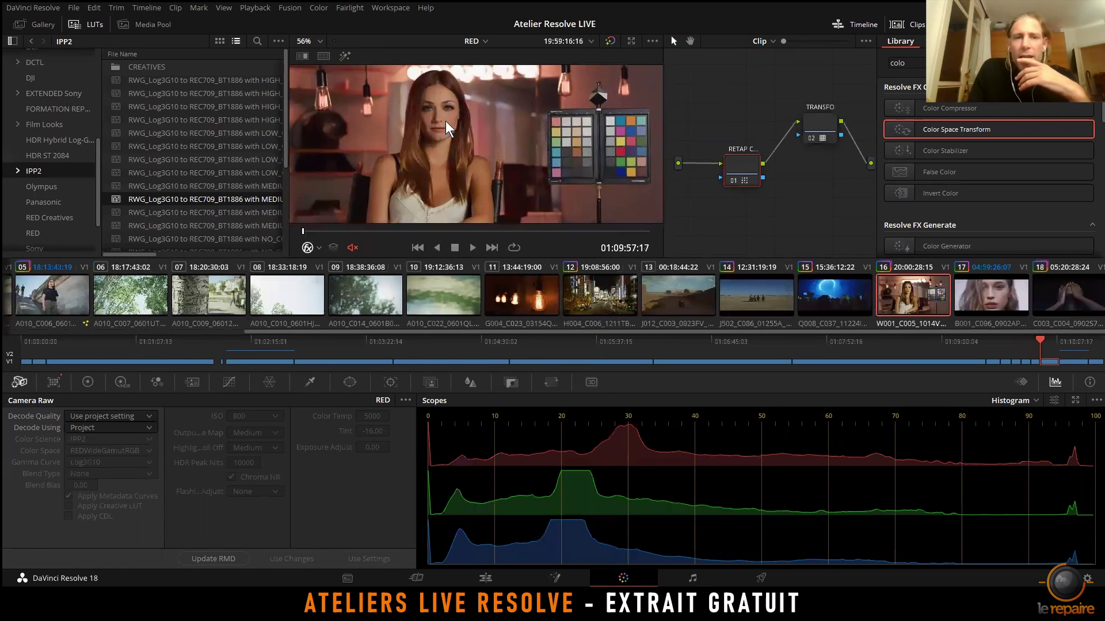
{"action": "scroll", "coordinate": [460, 145], "scroll_direction": "up", "scroll_amount": 3}
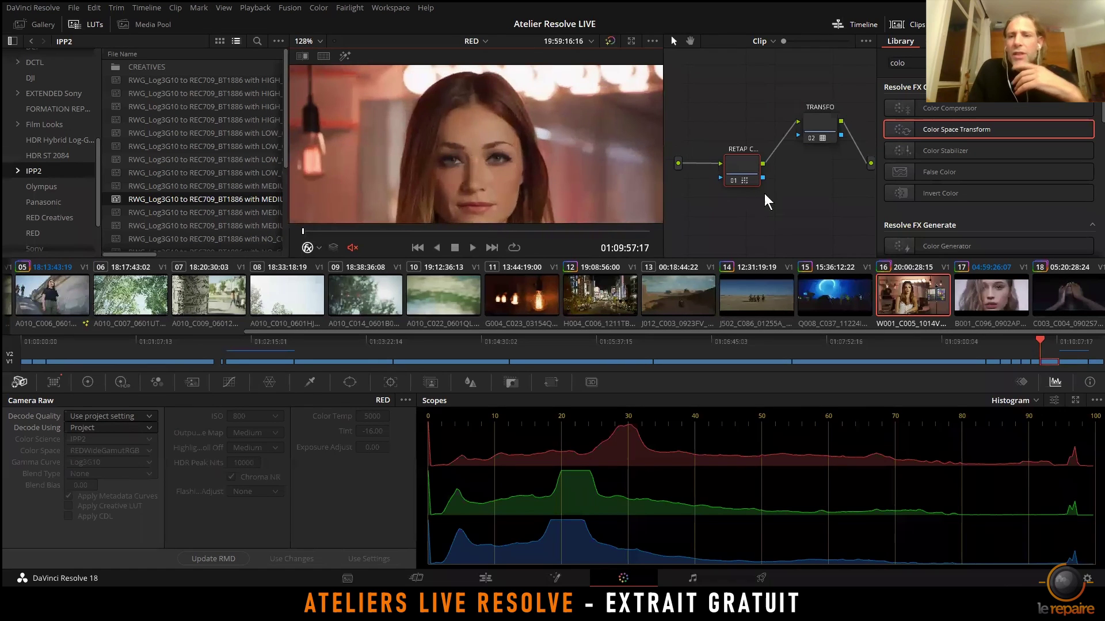
{"action": "mouse_move", "coordinate": [746, 180]}
{"action": "left_mouse_down"}
{"action": "mouse_move", "coordinate": [793, 142]}
{"action": "mouse_move", "coordinate": [789, 168]}
{"action": "mouse_move", "coordinate": [750, 164]}
{"action": "left_mouse_up"}
Step: On node 01, set the primaries pivot to 0.300 and raise the contrast to about 1.254
{"action": "scroll", "coordinate": [481, 165], "scroll_direction": "up", "scroll_amount": 3}
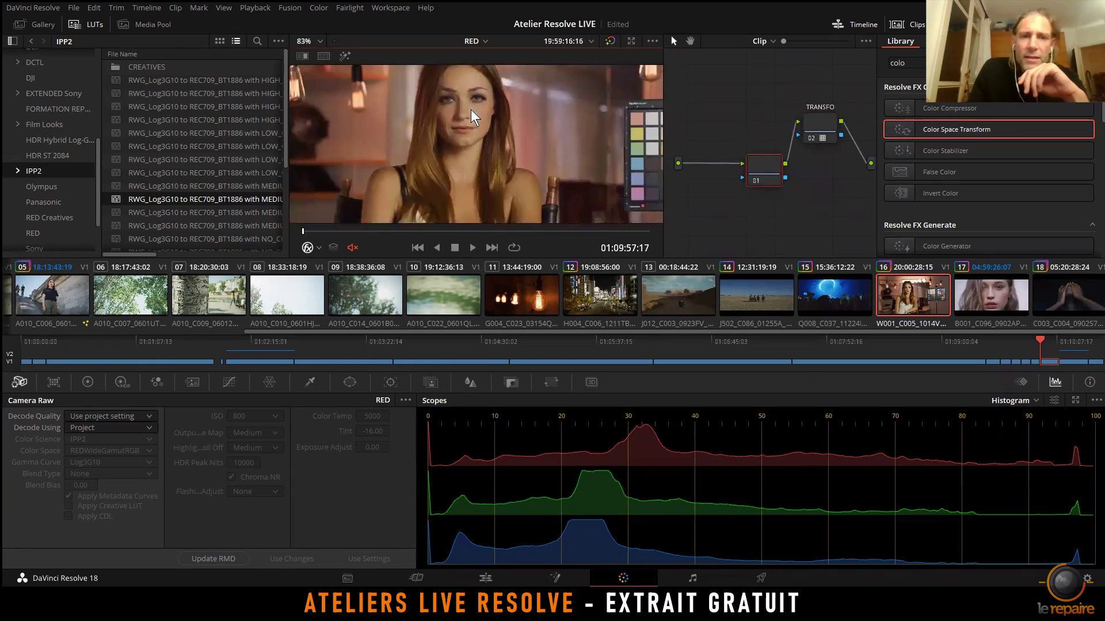
{"action": "scroll", "coordinate": [472, 165], "scroll_direction": "down", "scroll_amount": 1}
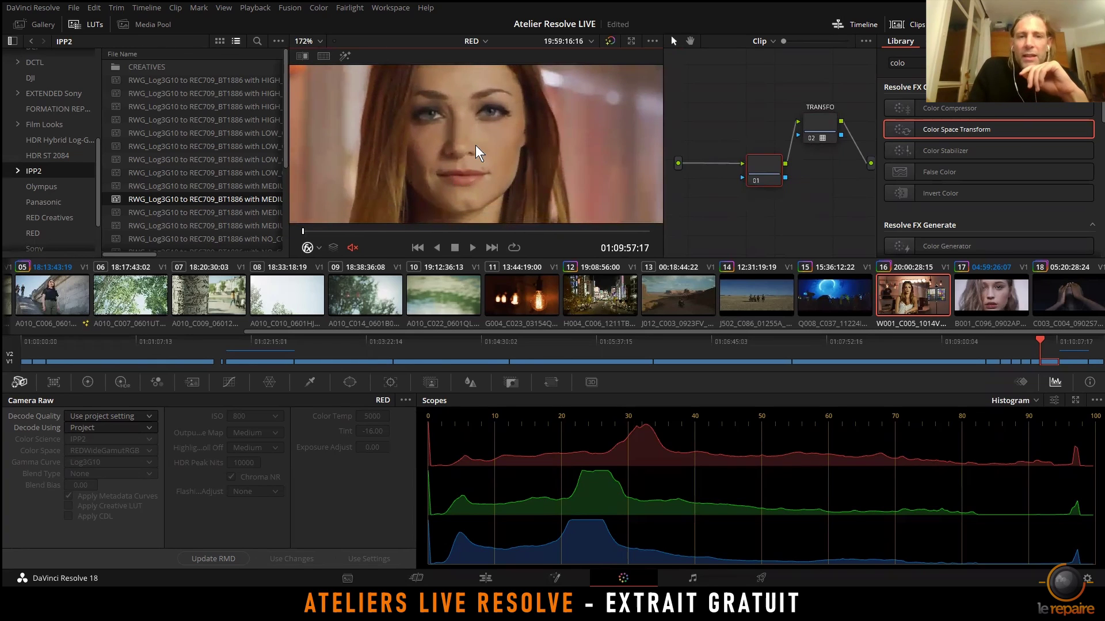
{"action": "scroll", "coordinate": [475, 84], "scroll_direction": "up", "scroll_amount": 1}
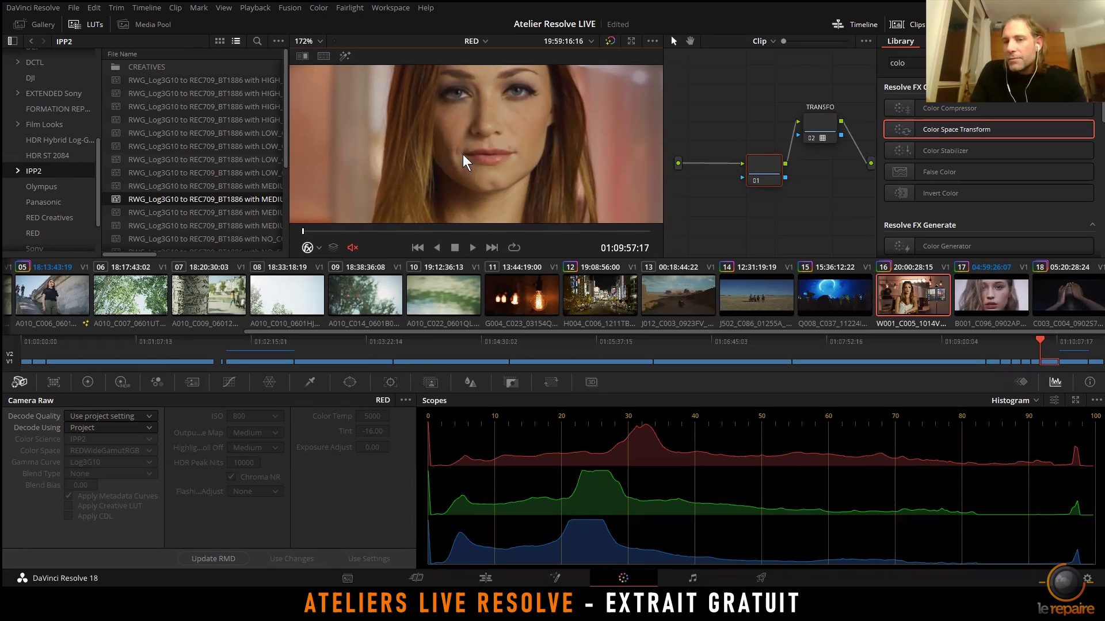
{"action": "scroll", "coordinate": [500, 144], "scroll_direction": "down", "scroll_amount": 3}
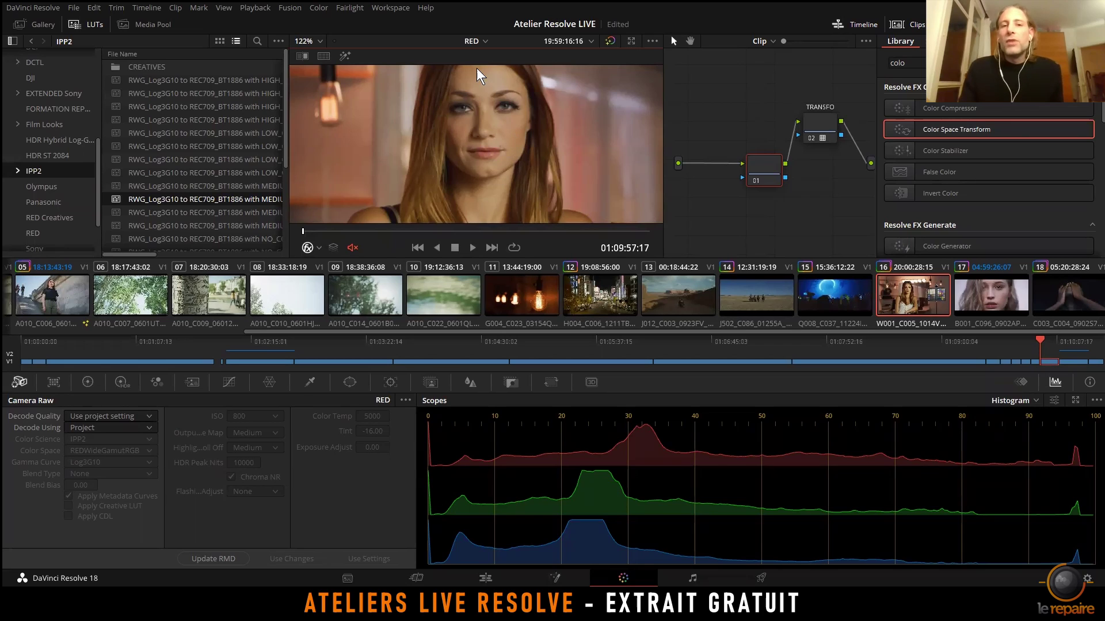
{"action": "left_click_drag", "start_coordinate": [758, 166], "coordinate": [742, 164]}
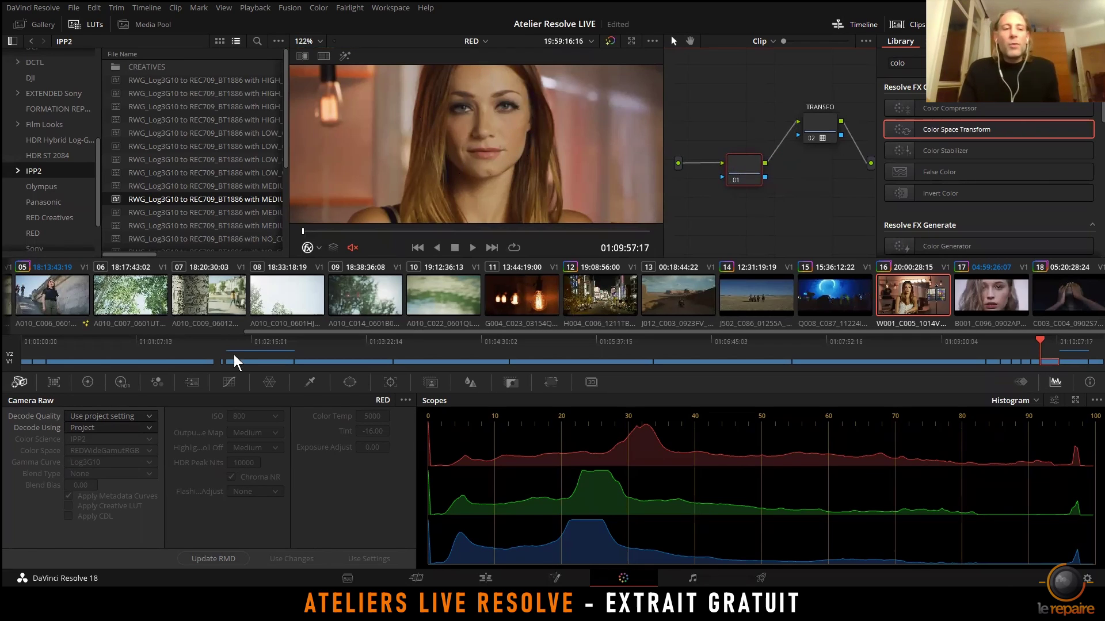
{"action": "left_click", "coordinate": [99, 382]}
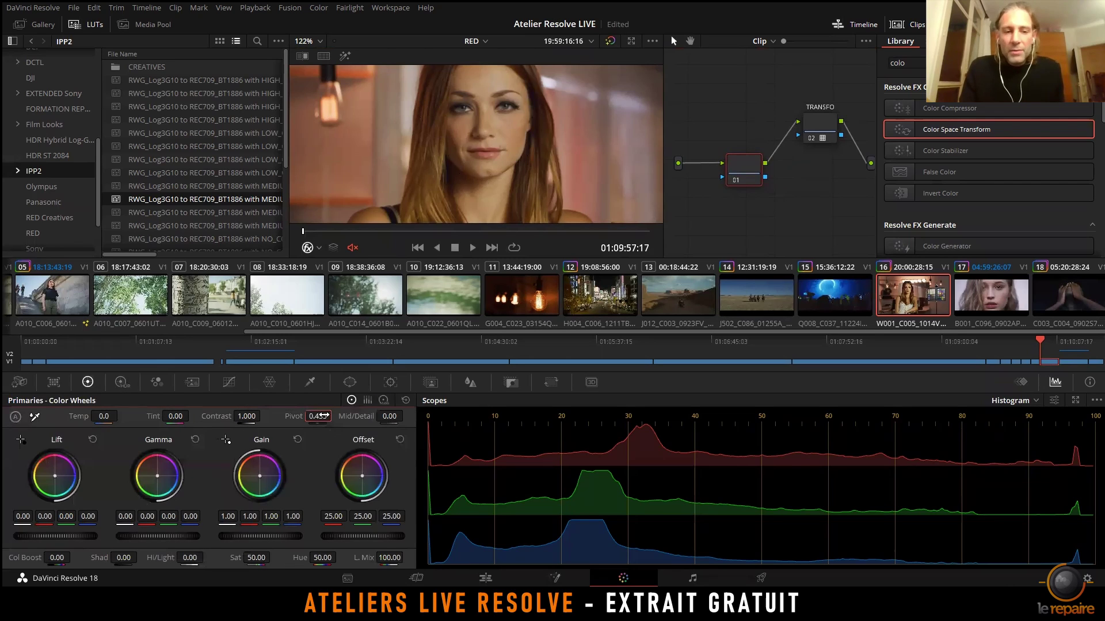
{"action": "key", "text": "BackSpace"}
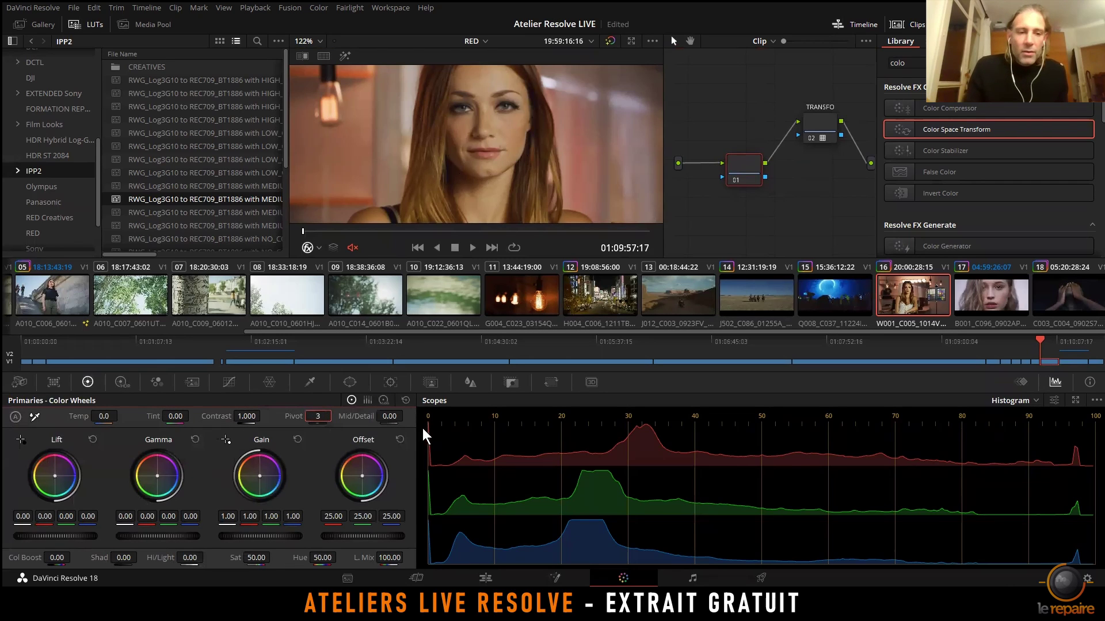
{"action": "type", "text": "3"}
{"action": "key", "text": "Return"}
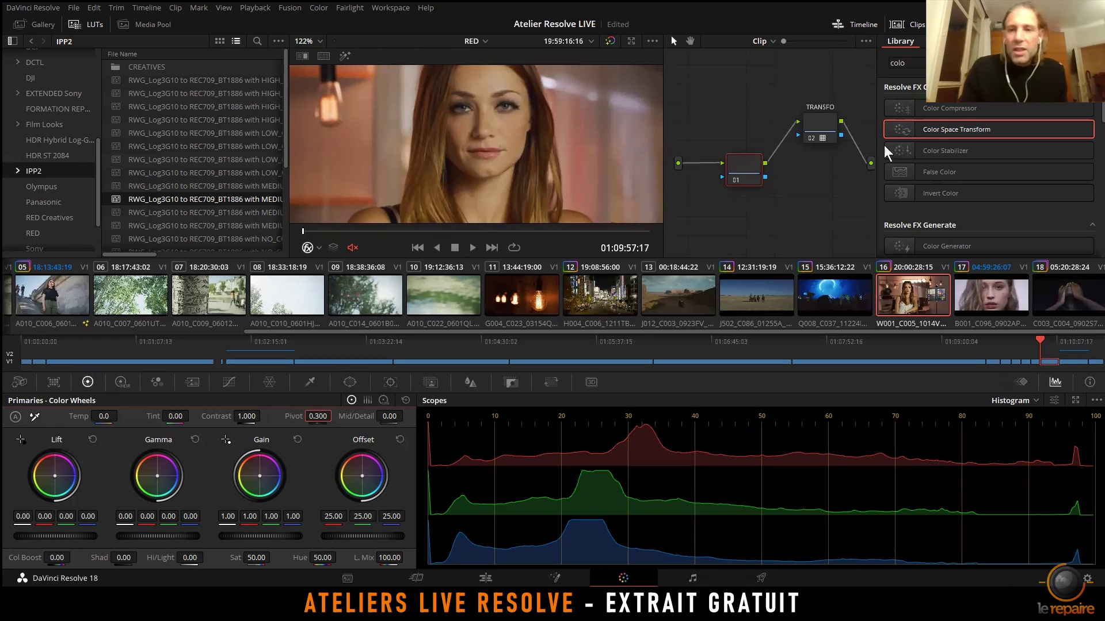
{"action": "left_click_drag", "start_coordinate": [746, 164], "coordinate": [742, 164]}
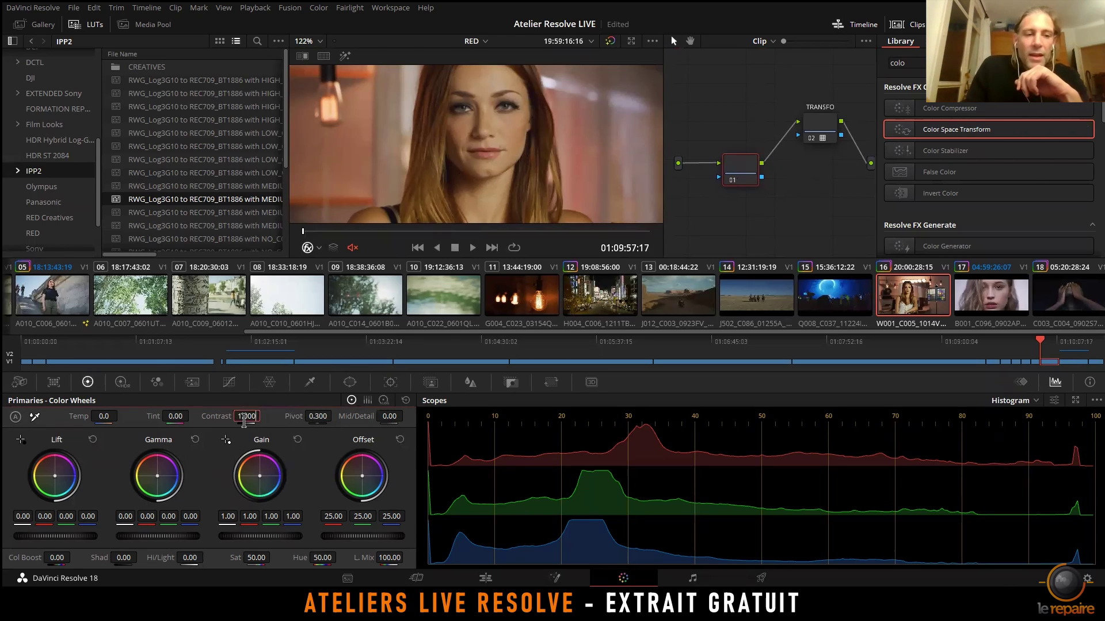
{"action": "left_click_drag", "start_coordinate": [226, 416], "coordinate": [264, 415]}
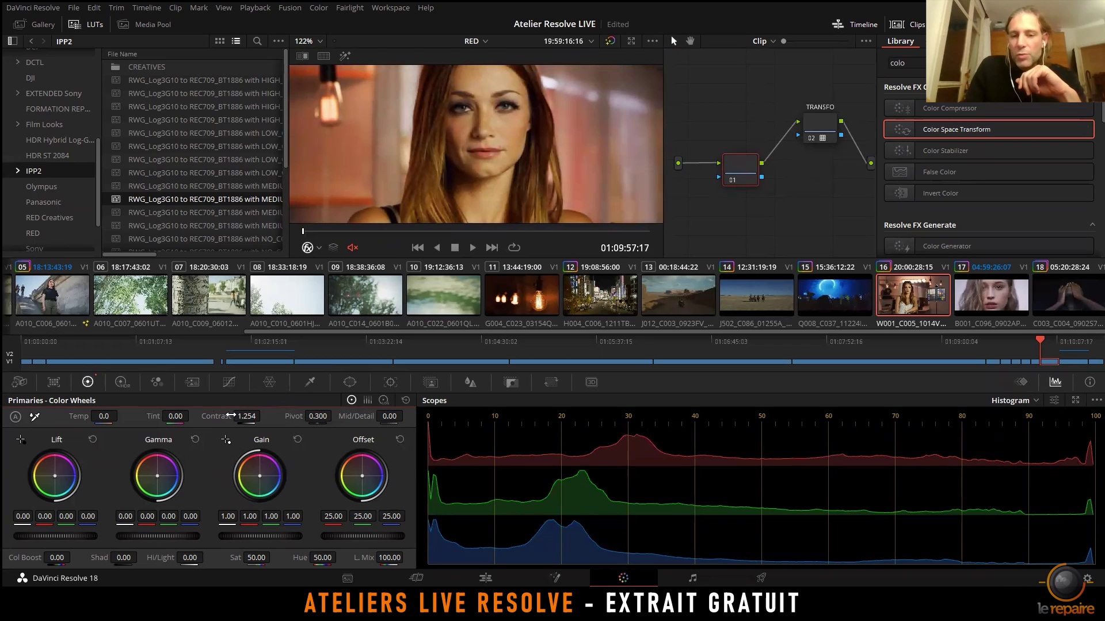
Step: Check the "Use S-curve for contrast" option in the General Options of the project settings, leaving the settings unchanged
{"action": "key", "text": "shift+9"}
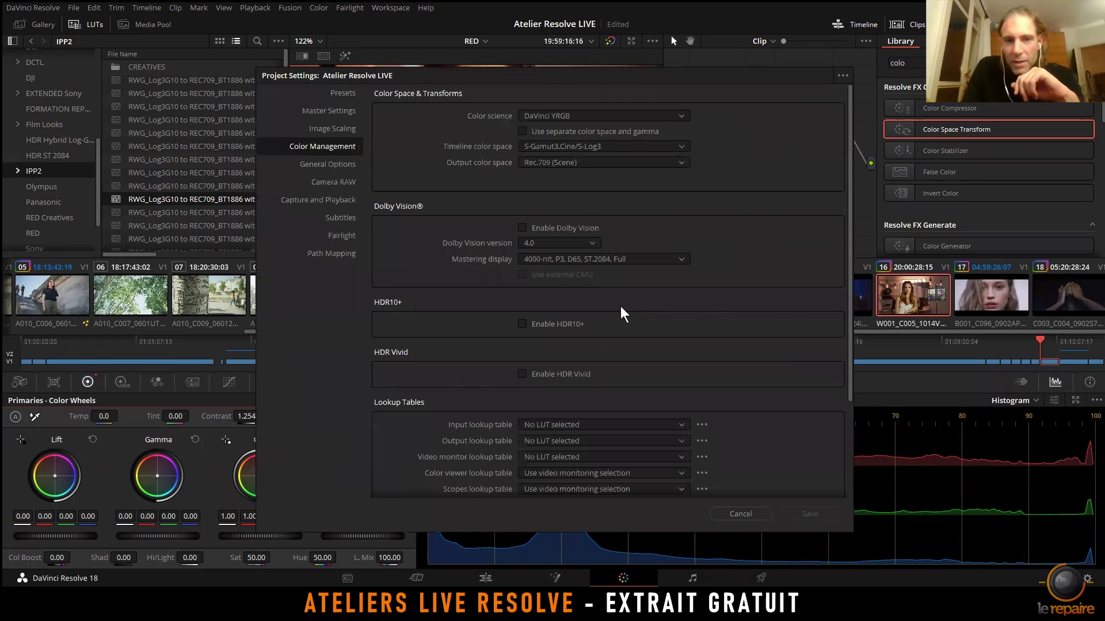
{"action": "left_click", "coordinate": [329, 166]}
{"action": "scroll", "coordinate": [604, 347], "scroll_direction": "down", "scroll_amount": 4}
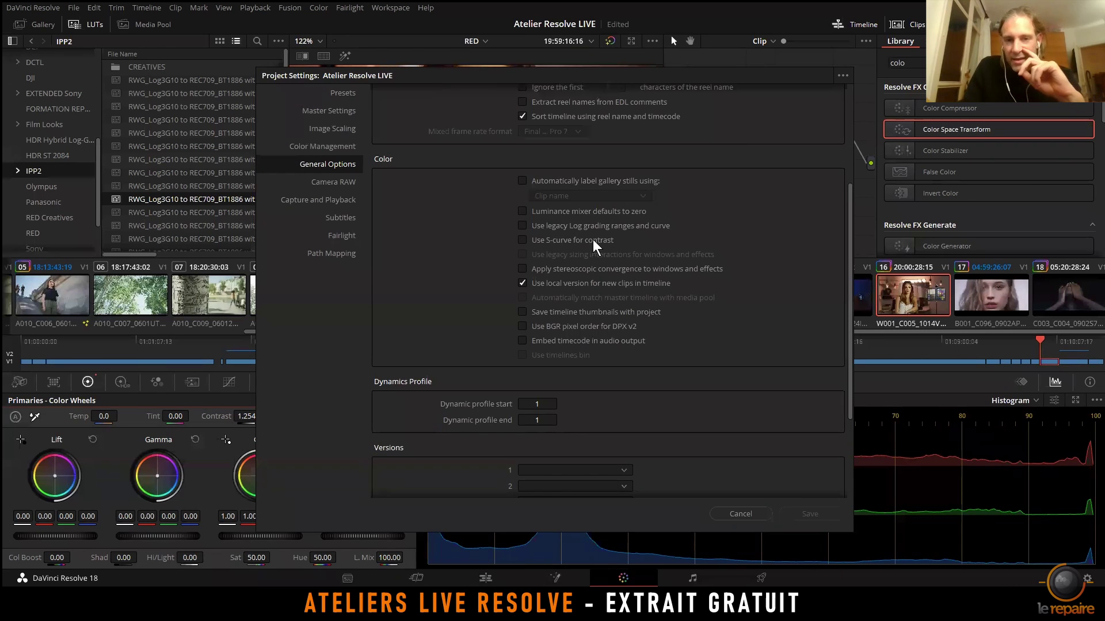
{"action": "left_click", "coordinate": [726, 513]}
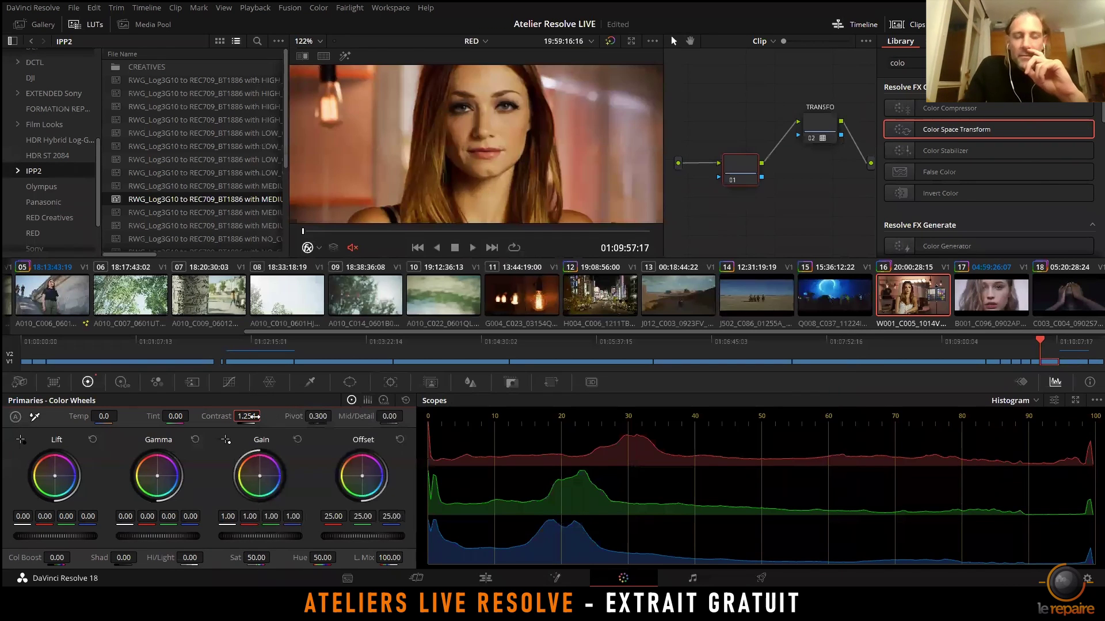
Step: Fine-tune the contrast to 1.246 and examine its effect on the woman's face, hair, shoulders and the background
{"action": "left_click_drag", "start_coordinate": [246, 418], "coordinate": [241, 417]}
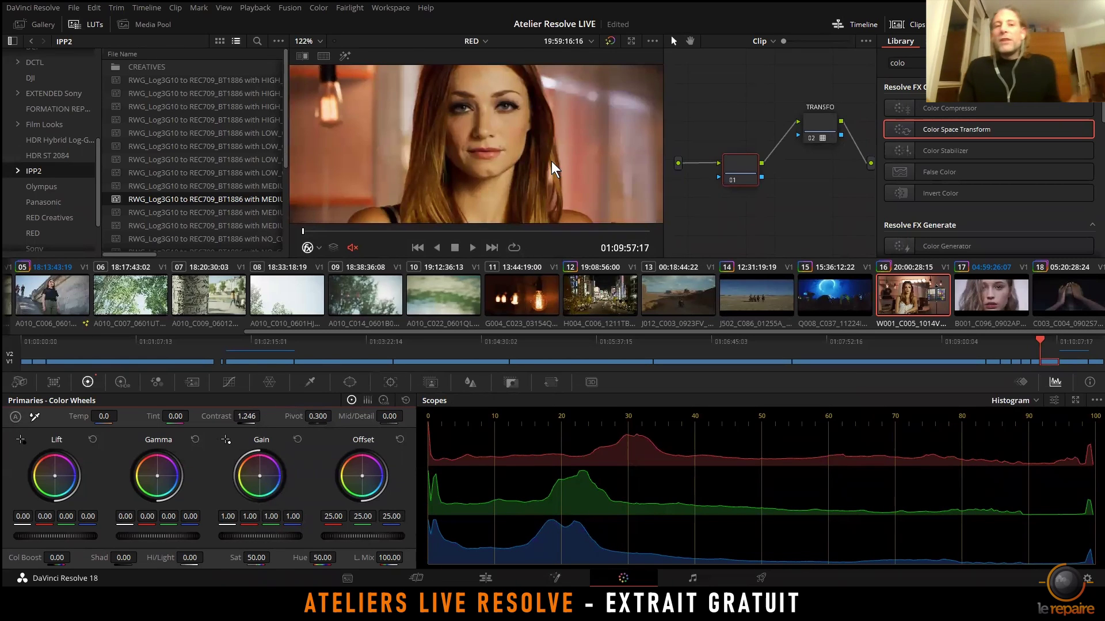
{"action": "scroll", "coordinate": [551, 161], "scroll_direction": "down", "scroll_amount": 2}
{"action": "scroll", "coordinate": [469, 141], "scroll_direction": "down", "scroll_amount": 1}
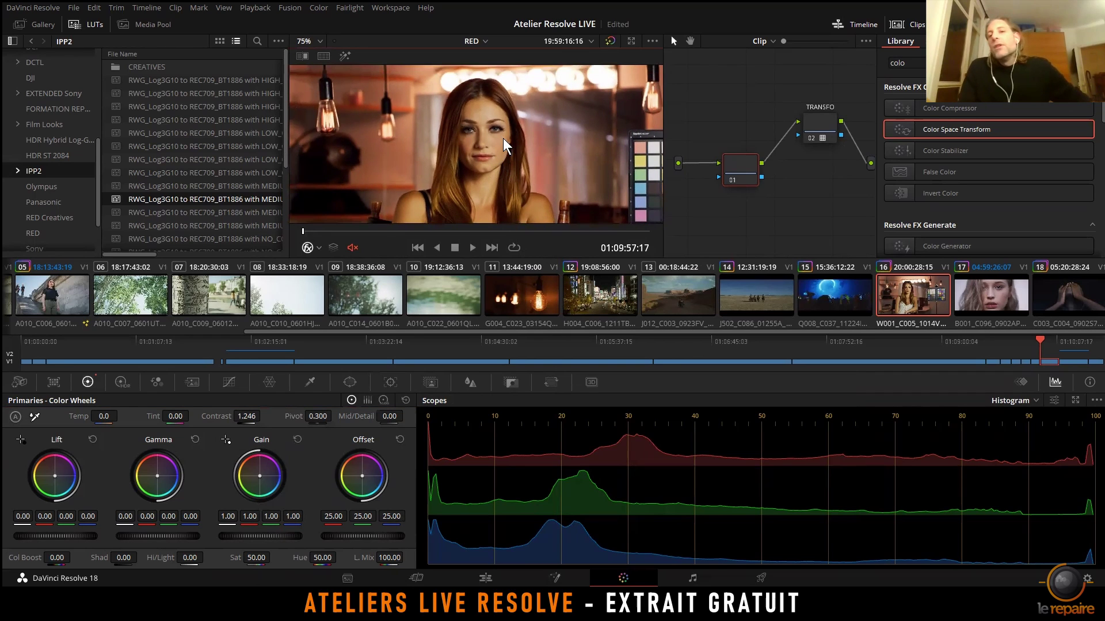
{"action": "scroll", "coordinate": [483, 161], "scroll_direction": "up", "scroll_amount": 2}
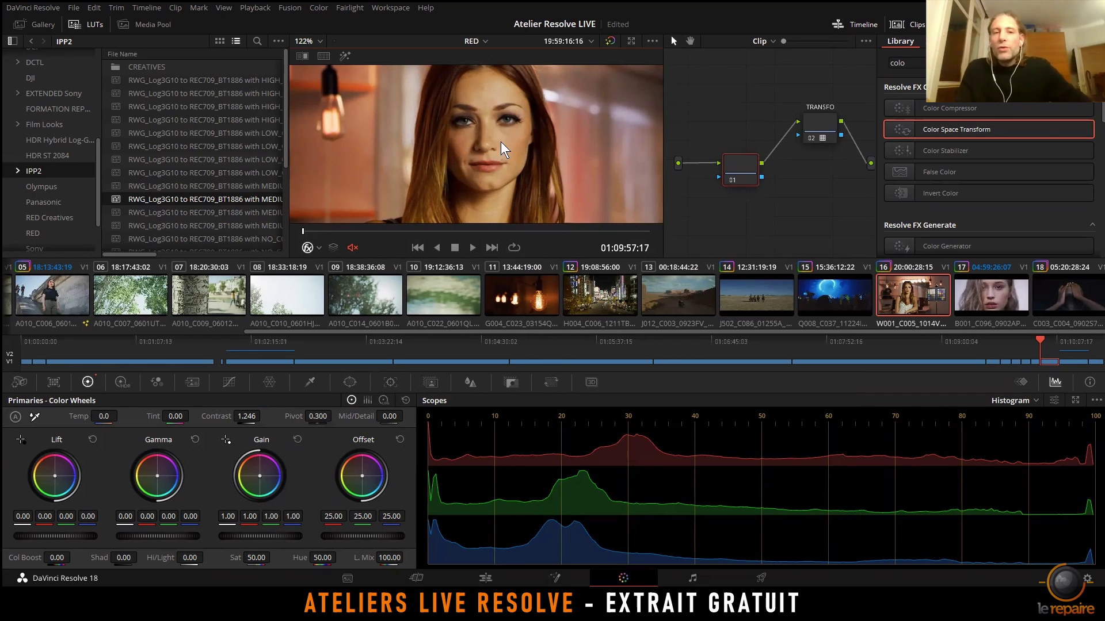
{"action": "left_click_drag", "start_coordinate": [501, 142], "coordinate": [459, 174]}
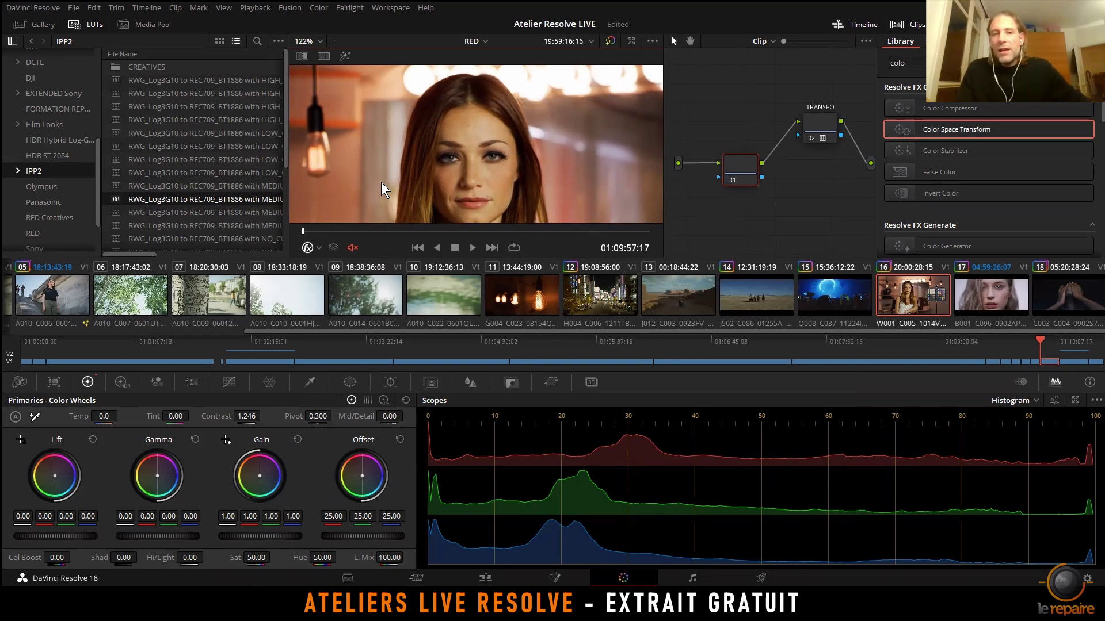
{"action": "left_click_drag", "start_coordinate": [381, 181], "coordinate": [400, 114]}
{"action": "right_click", "coordinate": [401, 114]}
{"action": "key", "text": "Escape"}
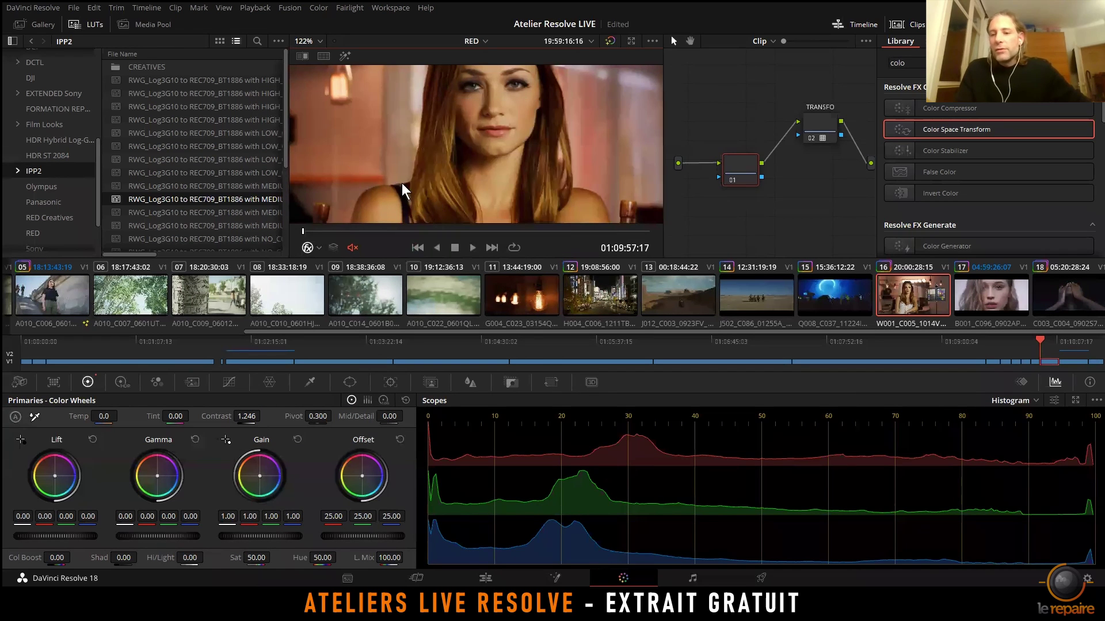
{"action": "left_click_drag", "start_coordinate": [514, 151], "coordinate": [501, 177]}
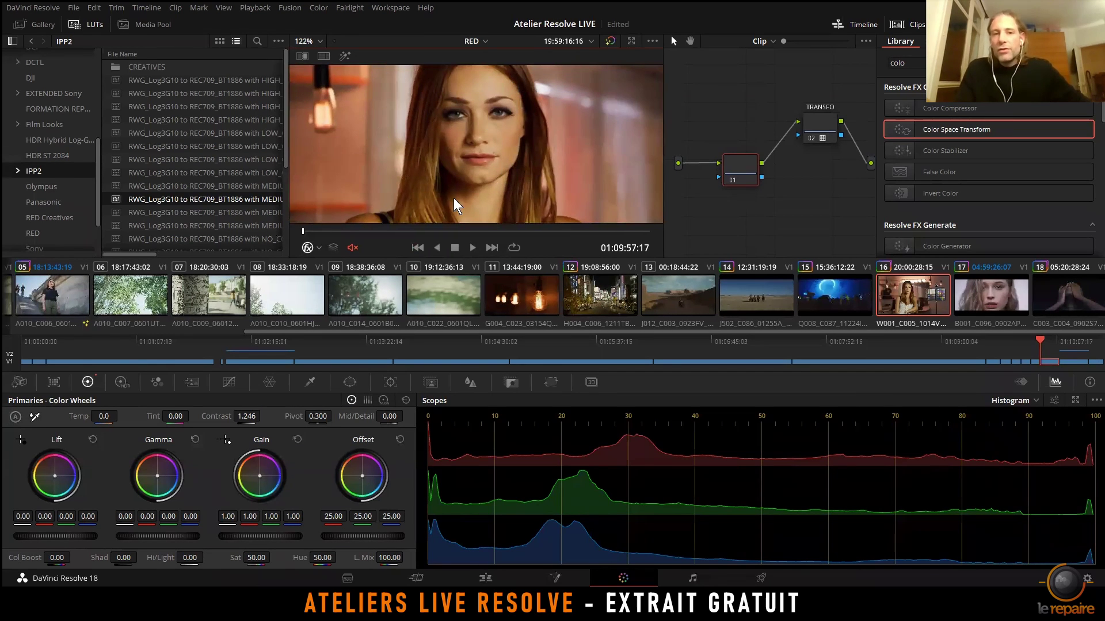
{"action": "scroll", "coordinate": [568, 123], "scroll_direction": "down", "scroll_amount": 5}
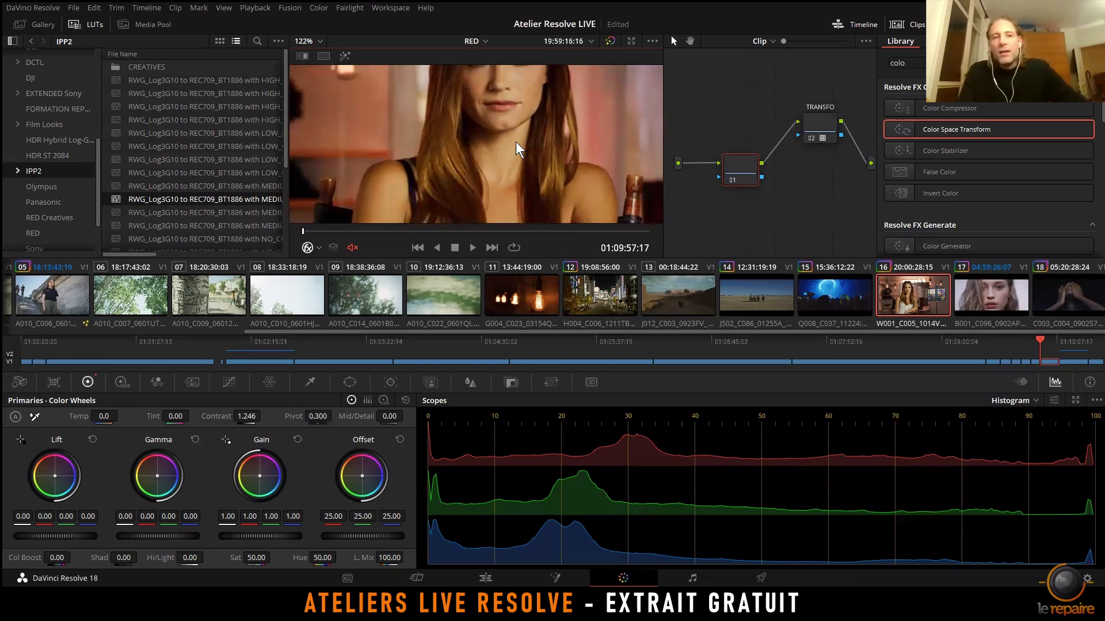
{"action": "scroll", "coordinate": [495, 210], "scroll_direction": "up", "scroll_amount": 3}
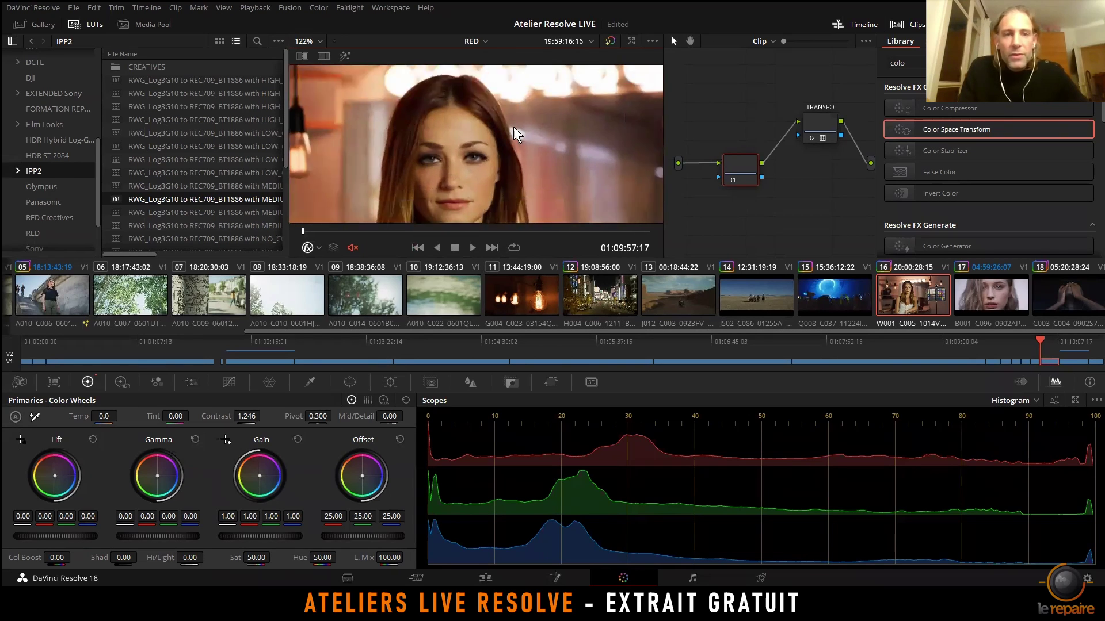
{"action": "scroll", "coordinate": [513, 127], "scroll_direction": "down", "scroll_amount": 6}
{"action": "scroll", "coordinate": [541, 120], "scroll_direction": "up", "scroll_amount": 6}
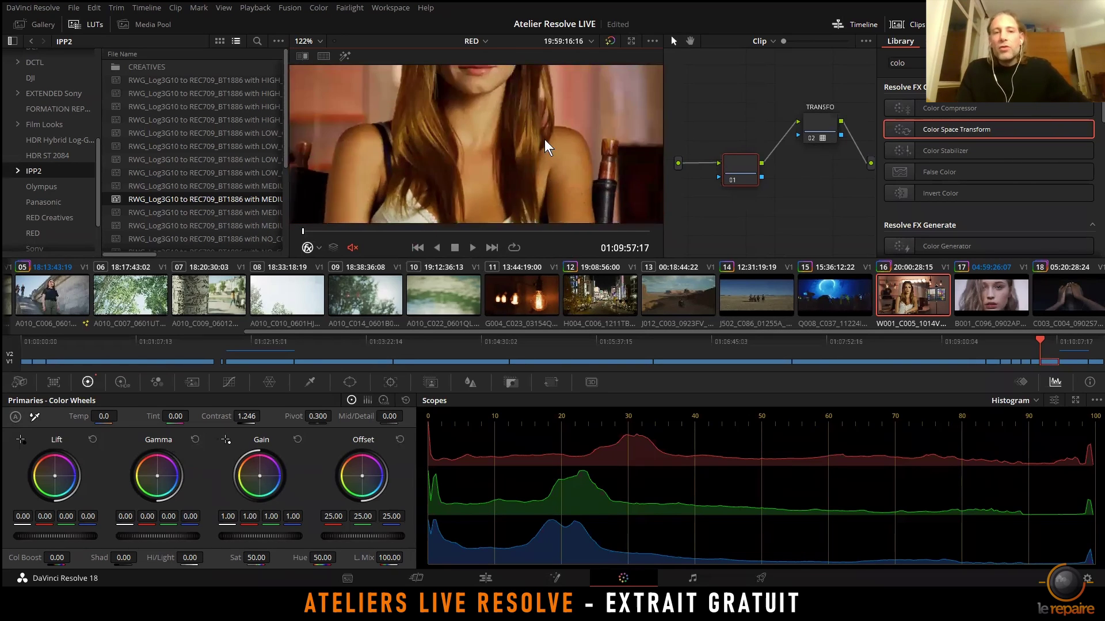
{"action": "scroll", "coordinate": [549, 92], "scroll_direction": "up", "scroll_amount": 3}
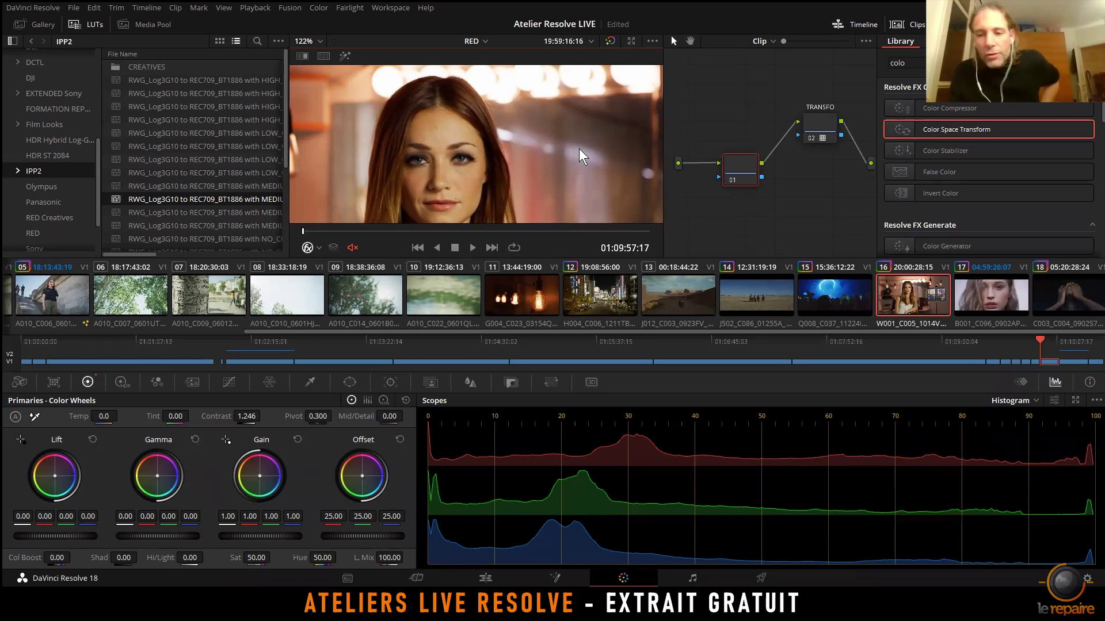
{"action": "scroll", "coordinate": [520, 171], "scroll_direction": "up", "scroll_amount": 2}
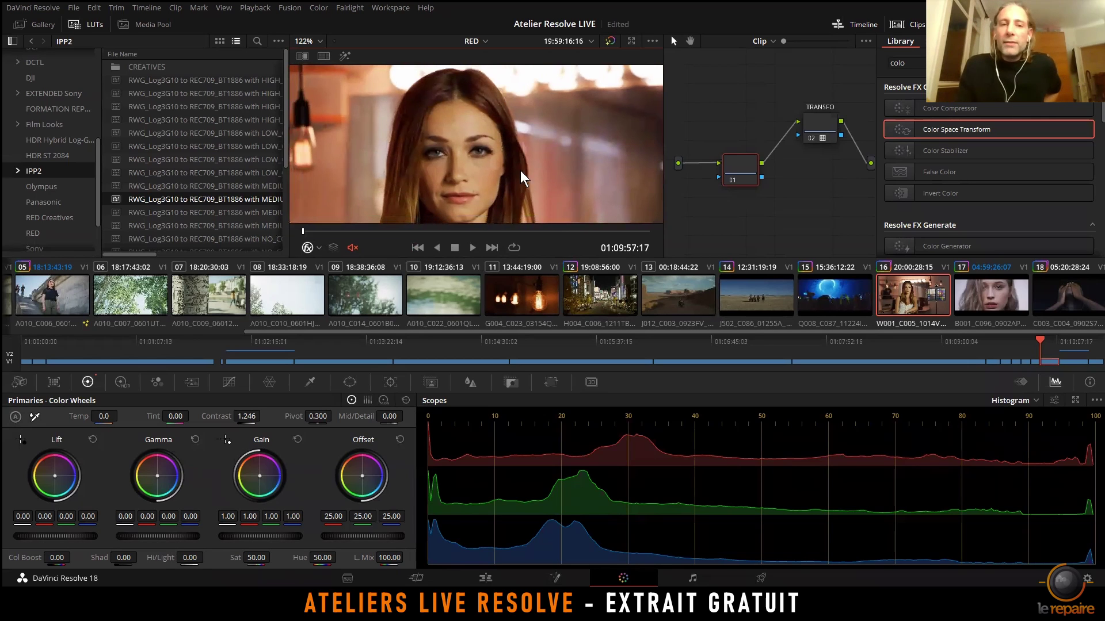
{"action": "scroll", "coordinate": [471, 166], "scroll_direction": "down", "scroll_amount": 2}
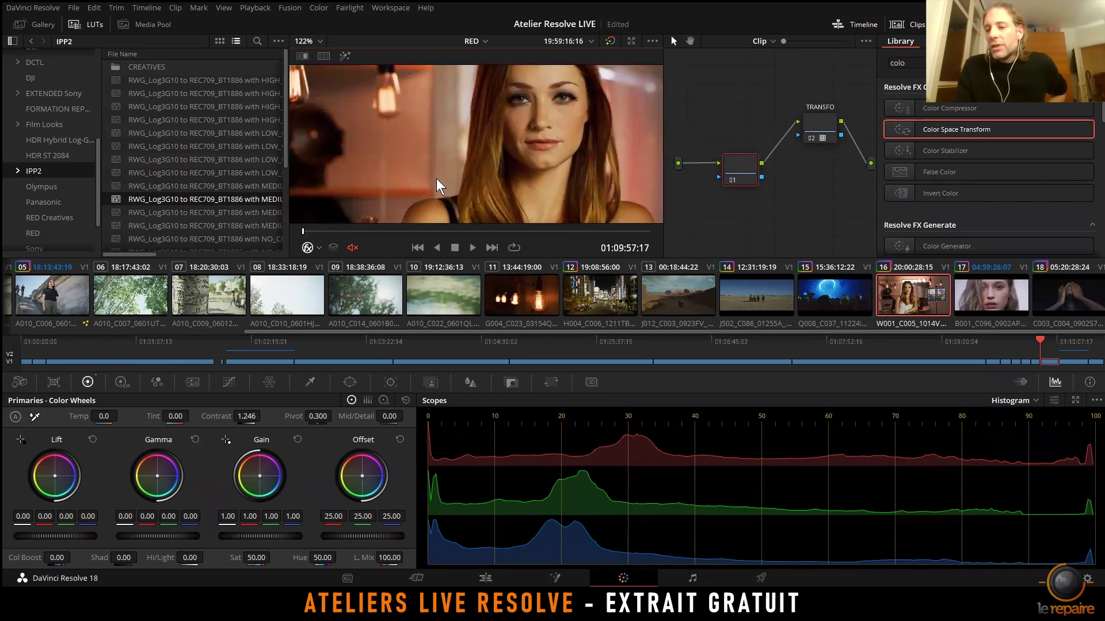
{"action": "scroll", "coordinate": [611, 92], "scroll_direction": "right", "scroll_amount": 2}
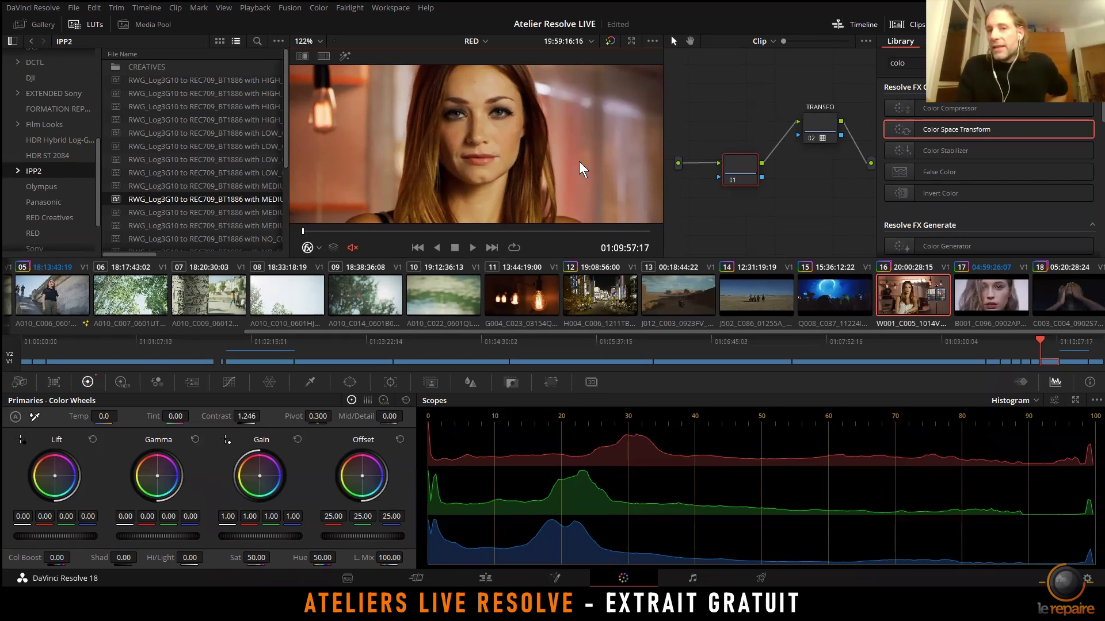
Step: Fit the image to the viewer, enlarge the viewer area and inspect the whole shot with the color charts
{"action": "key", "text": "shift+z"}
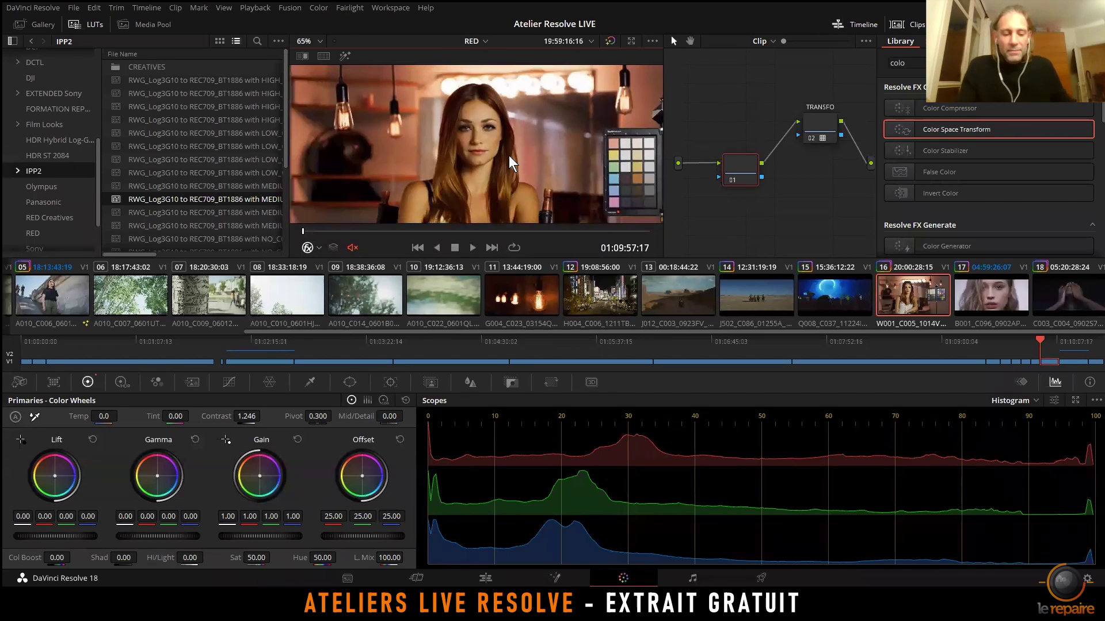
{"action": "key", "text": "alt+f"}
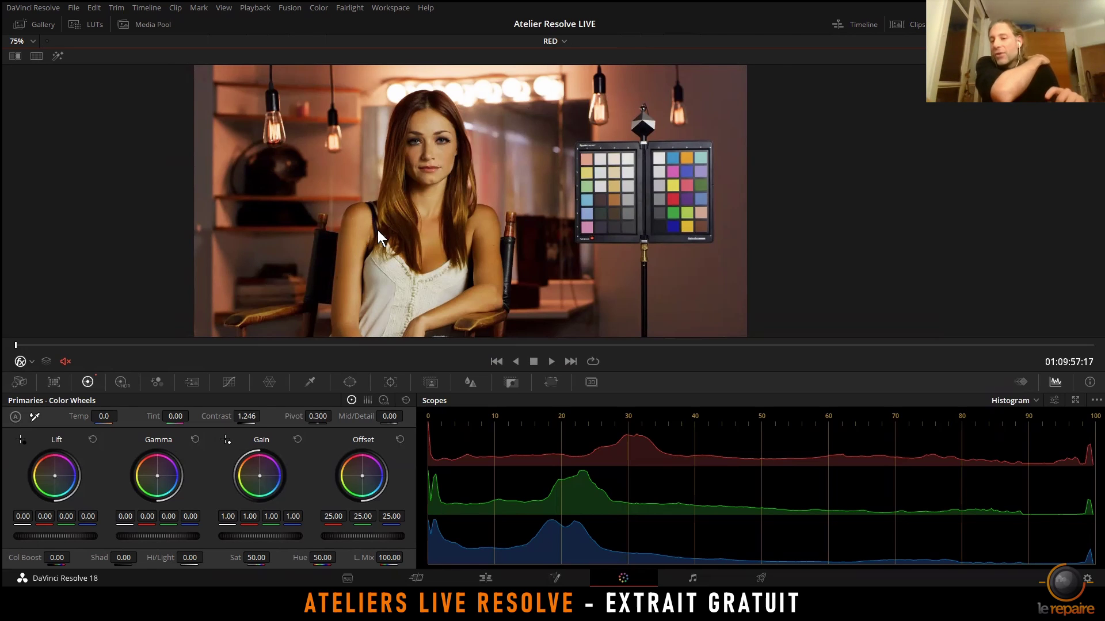
{"action": "scroll", "coordinate": [443, 204], "scroll_direction": "up", "scroll_amount": 2}
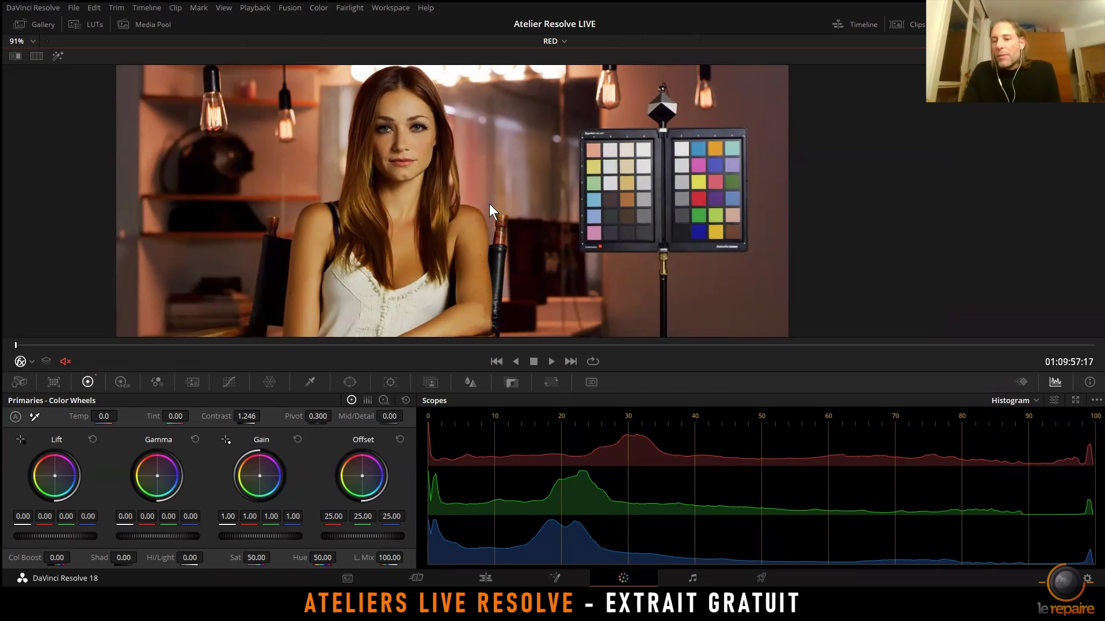
{"action": "scroll", "coordinate": [218, 224], "scroll_direction": "left", "scroll_amount": 2}
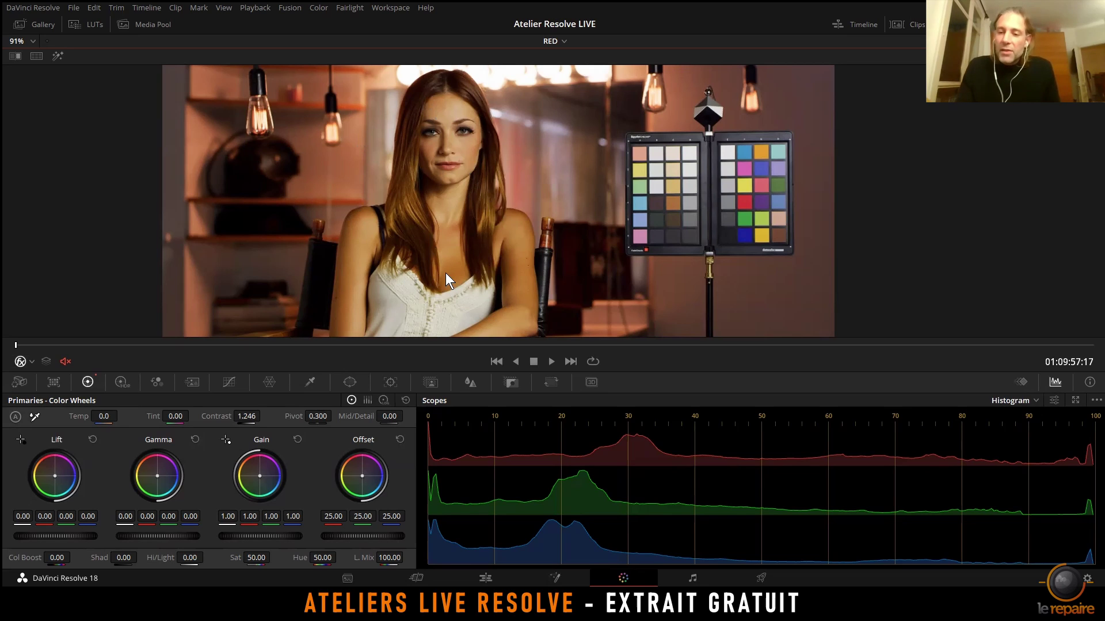
Step: Return node 01's contrast to 1, and raise it again through 1.250 to 1.362 to compare the image
{"action": "double_click", "coordinate": [246, 416]}
{"action": "type", "text": "1"}
{"action": "key", "text": "Return"}
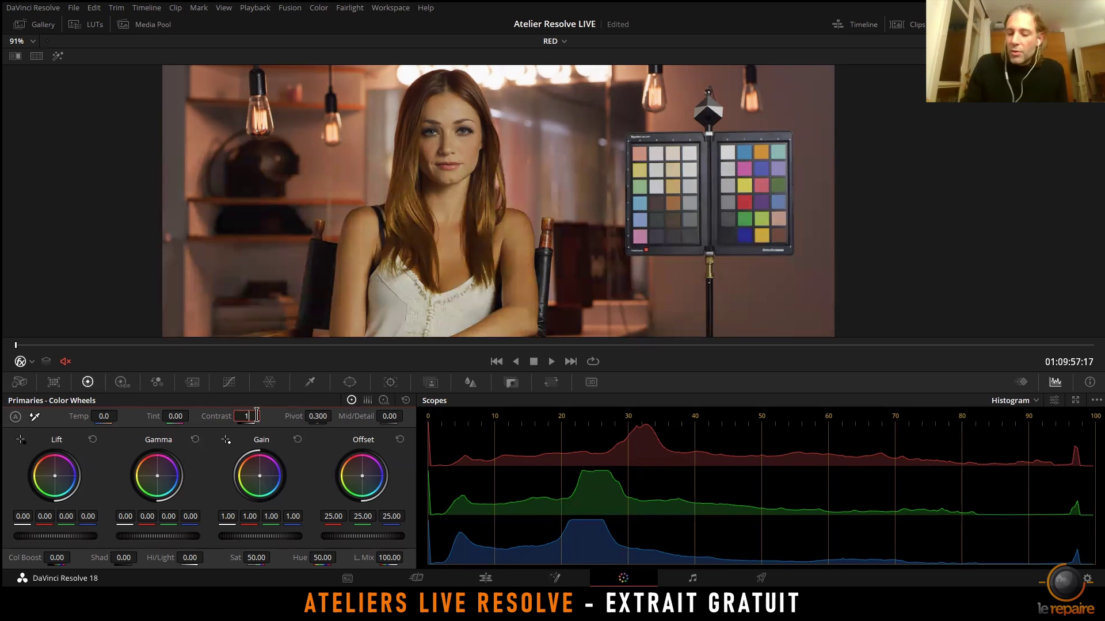
{"action": "left_click_drag", "start_coordinate": [250, 418], "coordinate": [257, 415]}
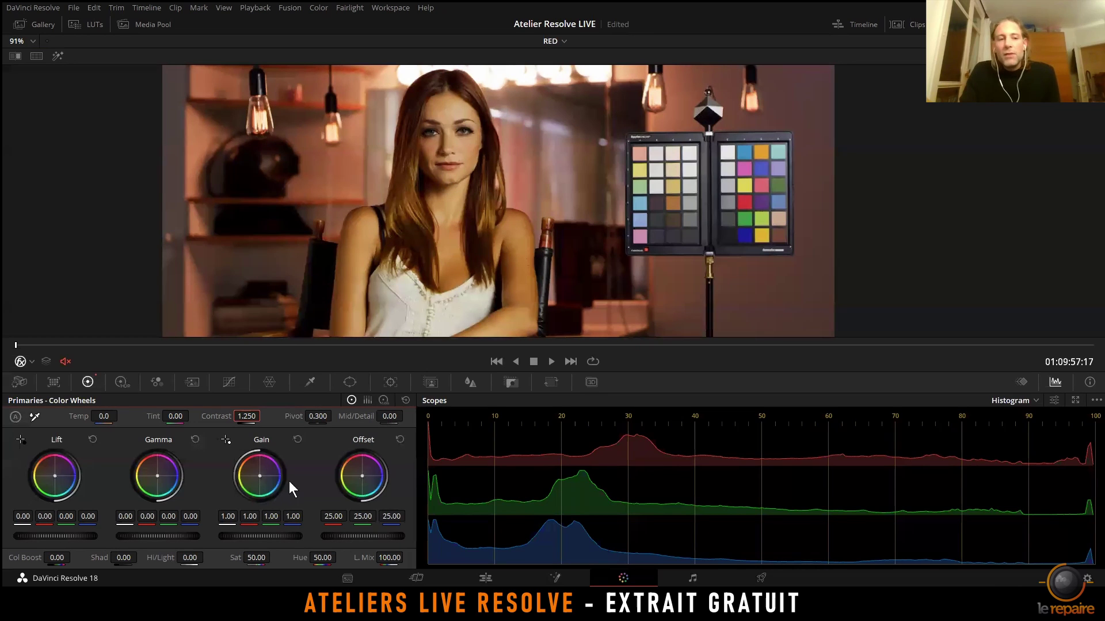
{"action": "left_click_drag", "start_coordinate": [246, 416], "coordinate": [246, 424]}
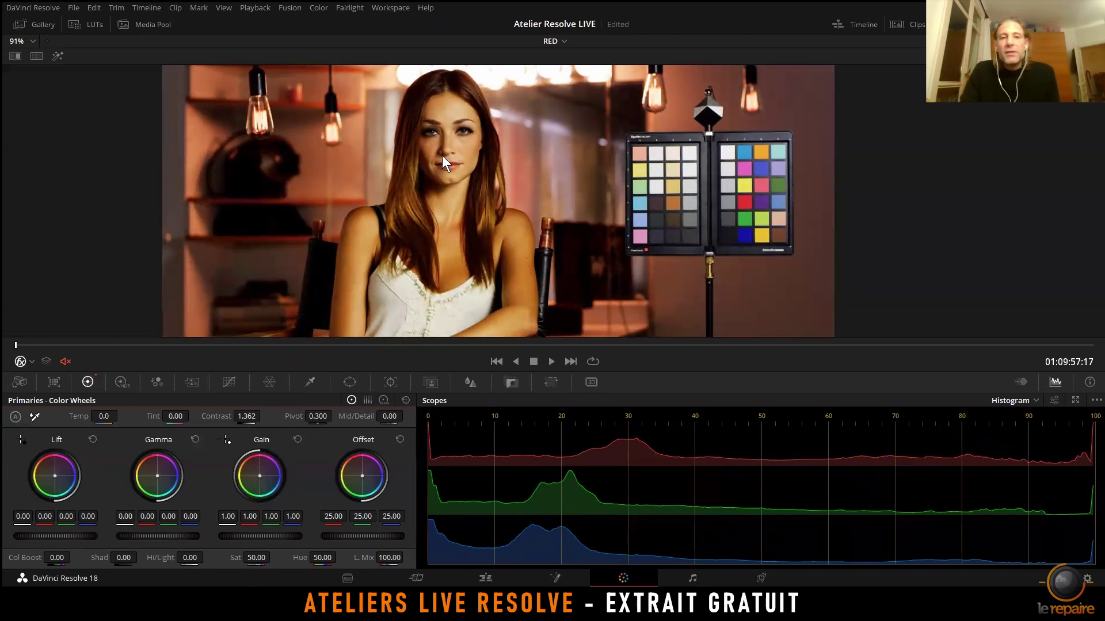
Step: Examine the woman's face close up and the whole shot at the 1.362 contrast, and save the project
{"action": "scroll", "coordinate": [450, 183], "scroll_direction": "up", "scroll_amount": 8}
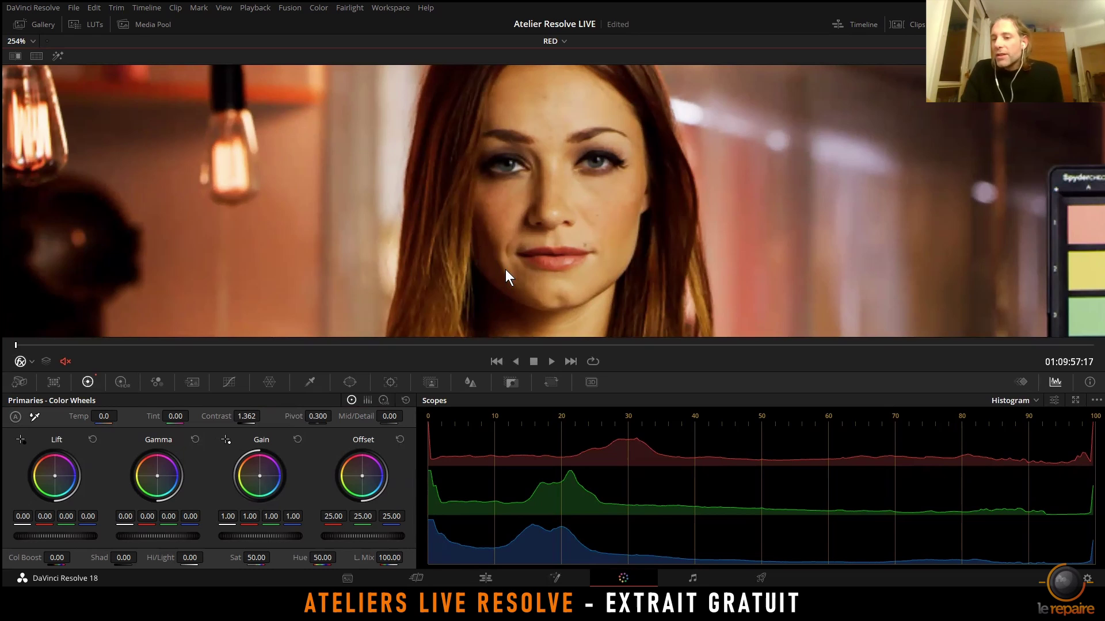
{"action": "scroll", "coordinate": [505, 270], "scroll_direction": "down", "scroll_amount": 5}
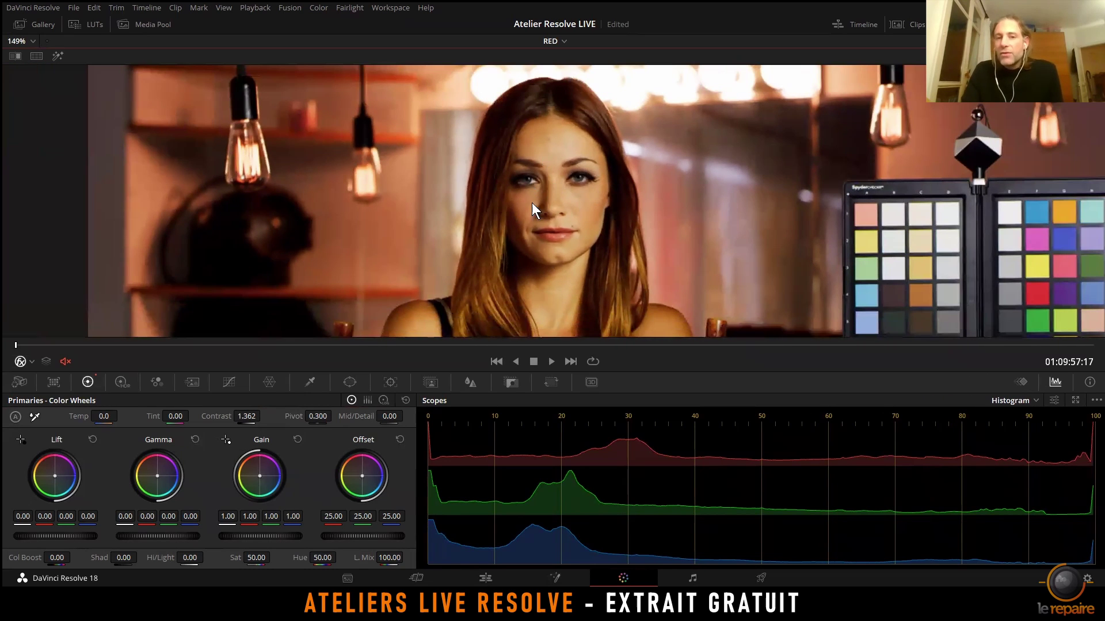
{"action": "scroll", "coordinate": [575, 199], "scroll_direction": "down", "scroll_amount": 4}
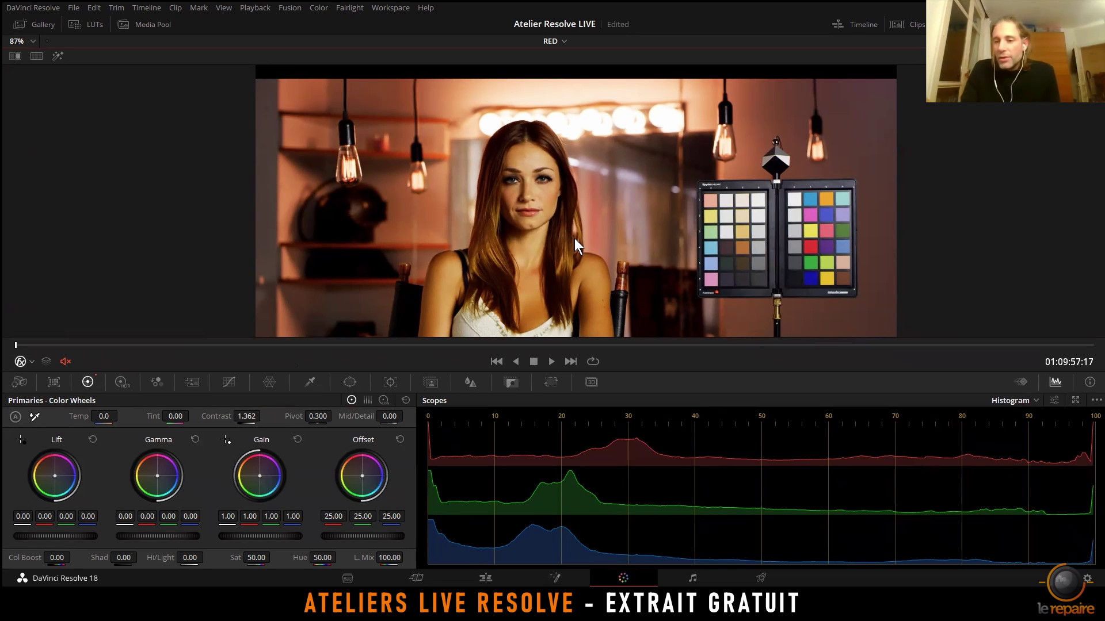
{"action": "key", "text": "ctrl+s"}
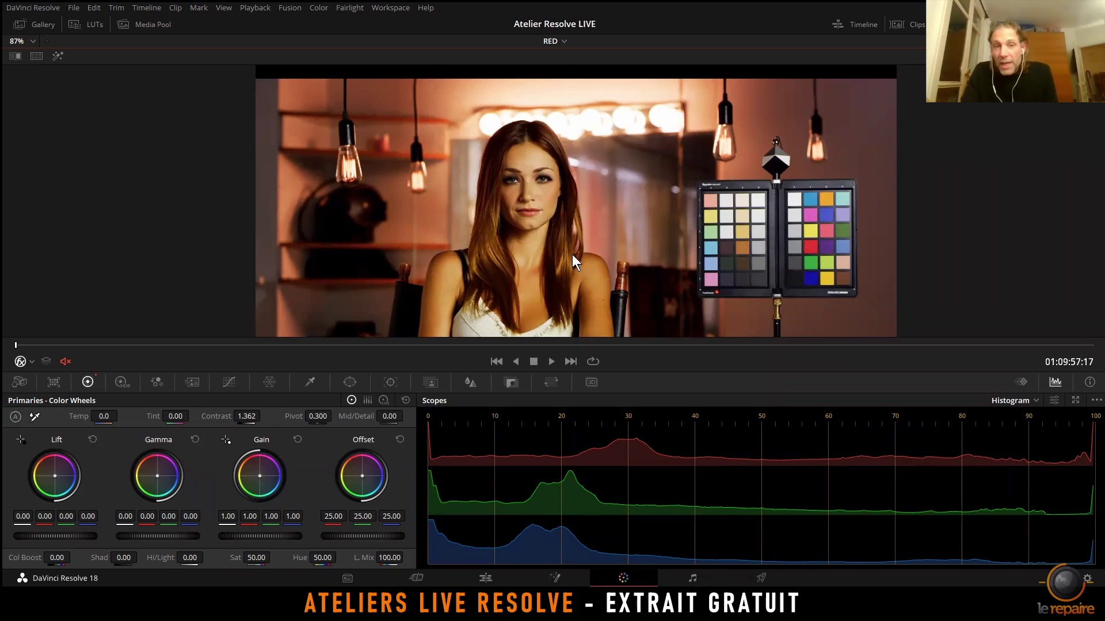
{"action": "scroll", "coordinate": [572, 254], "scroll_direction": "down", "scroll_amount": 2}
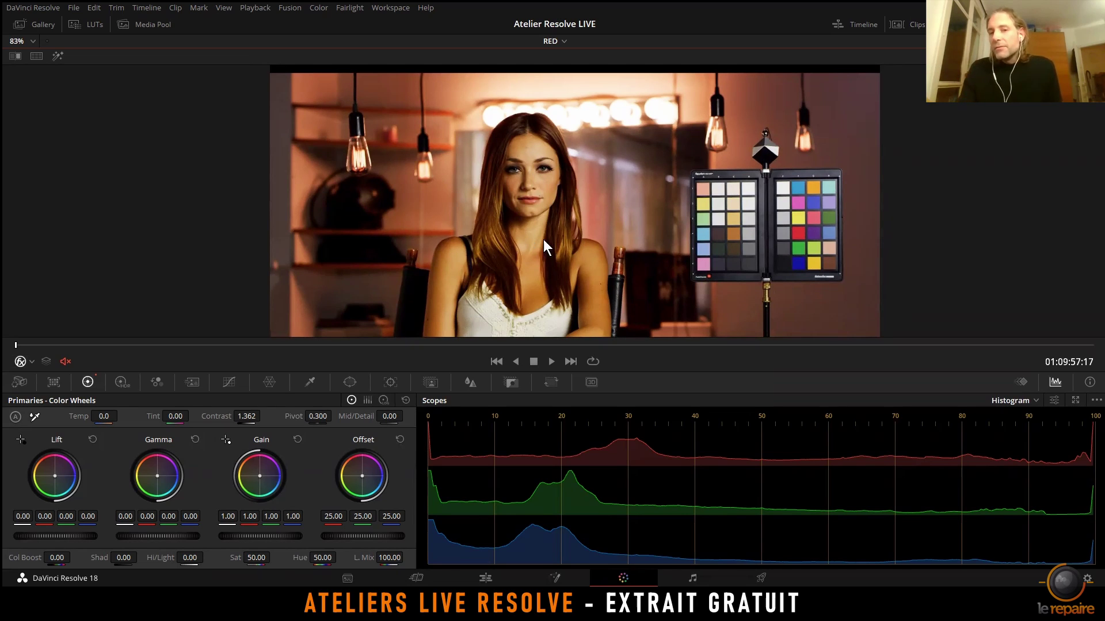
Step: Compare the shot at contrast 1 and 1.362, leave the contrast at 1, and restore the full page layout
{"action": "double_click", "coordinate": [222, 417]}
{"action": "left_click_drag", "start_coordinate": [590, 149], "coordinate": [536, 129]}
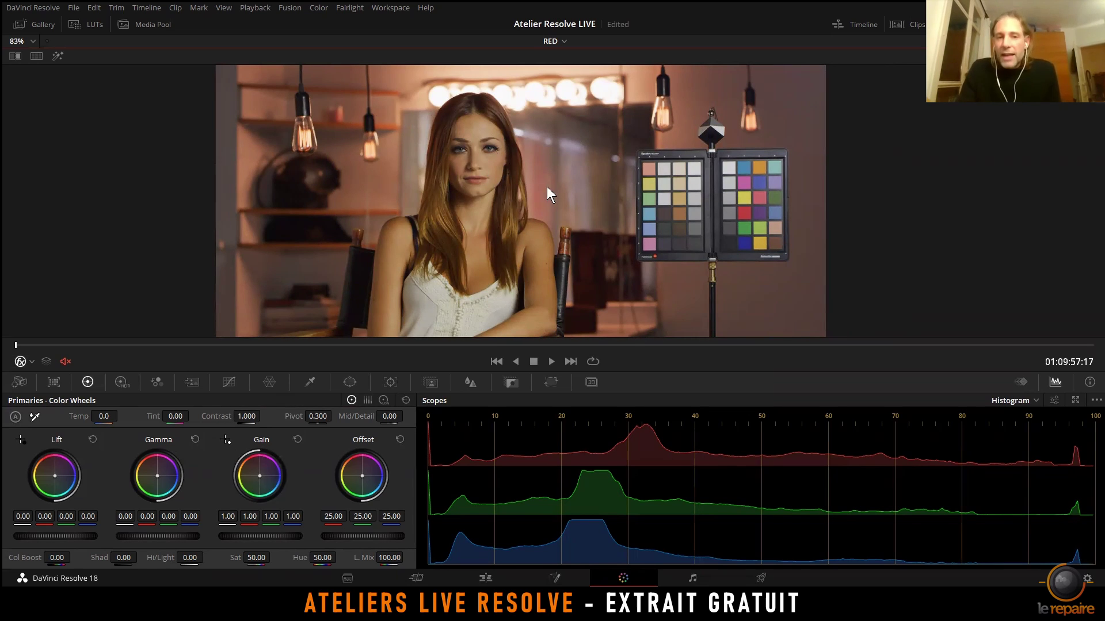
{"action": "left_click_drag", "start_coordinate": [550, 231], "coordinate": [554, 207]}
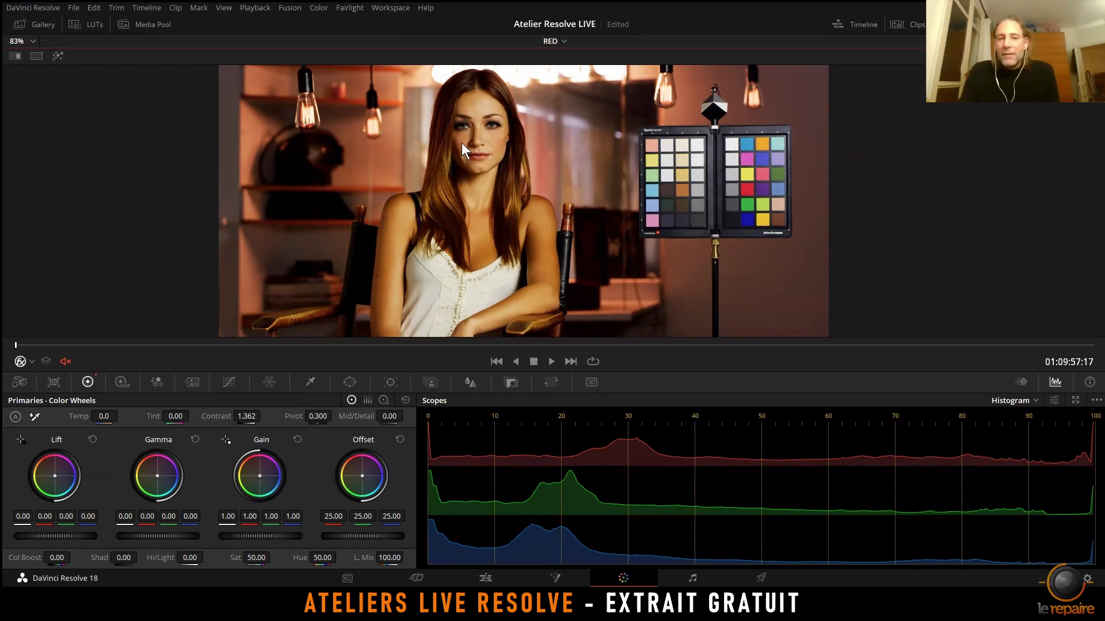
{"action": "key", "text": "ctrl+z"}
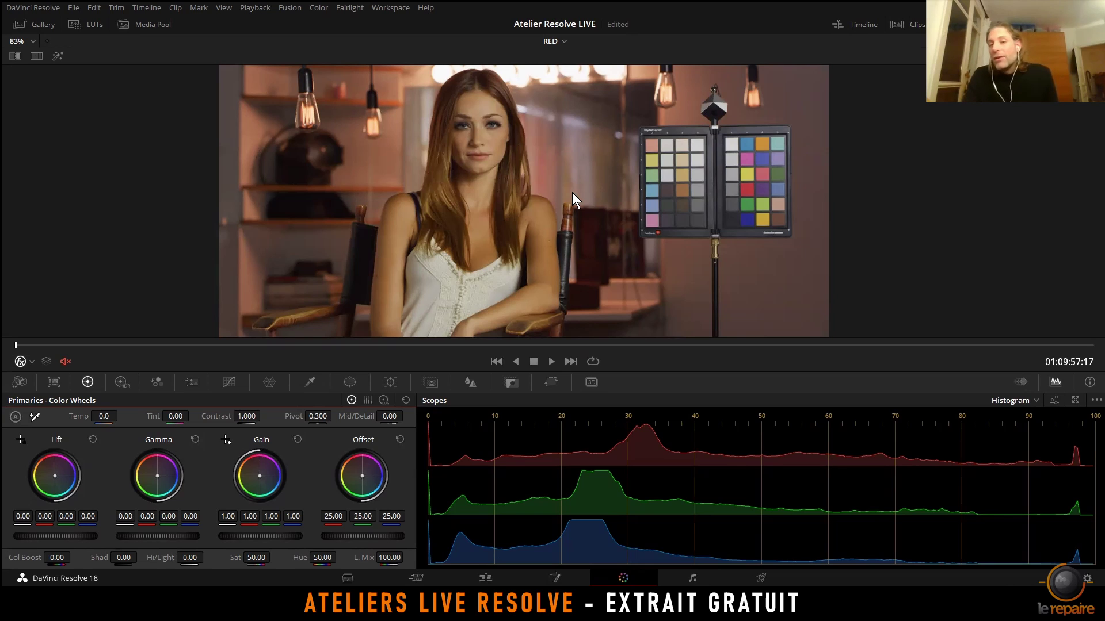
{"action": "scroll", "coordinate": [572, 192], "scroll_direction": "down", "scroll_amount": 3}
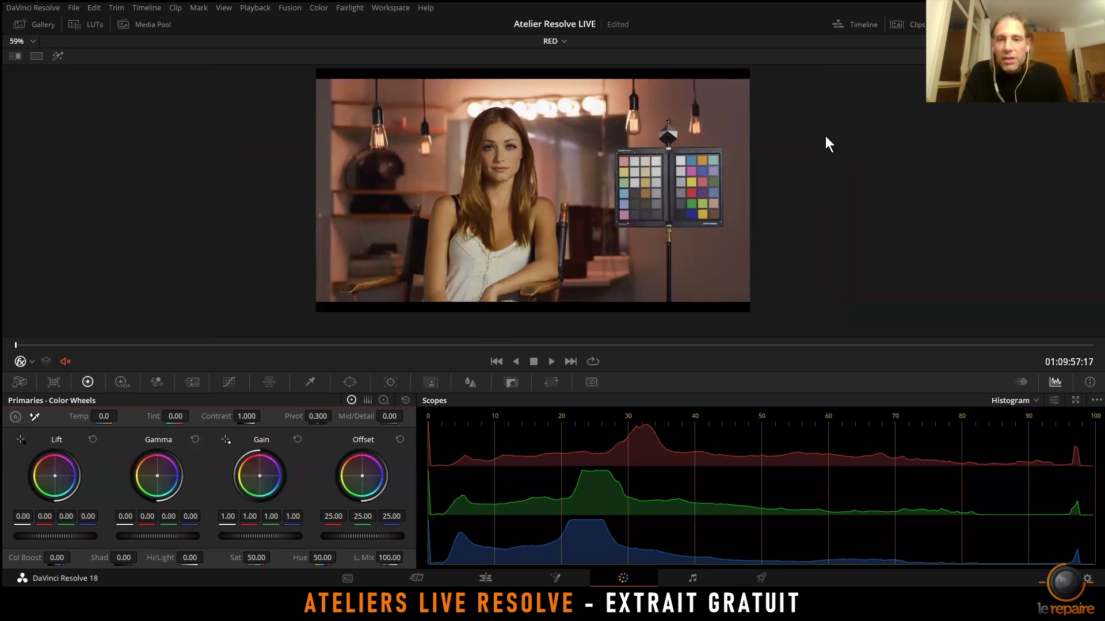
{"action": "key", "text": "alt+f"}
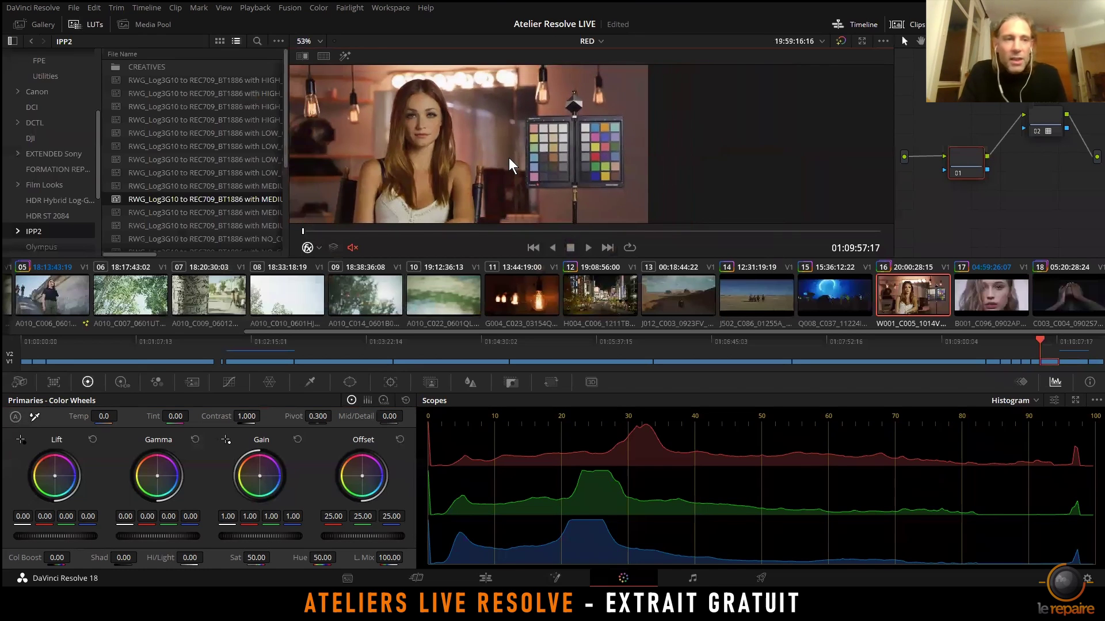
Step: Try the RED_FilmBias and RED_FilmBiasOffset LUTs from the RED Creatives folder on node 01
{"action": "scroll", "coordinate": [190, 189], "scroll_direction": "down", "scroll_amount": 2}
{"action": "scroll", "coordinate": [54, 230], "scroll_direction": "down", "scroll_amount": 4}
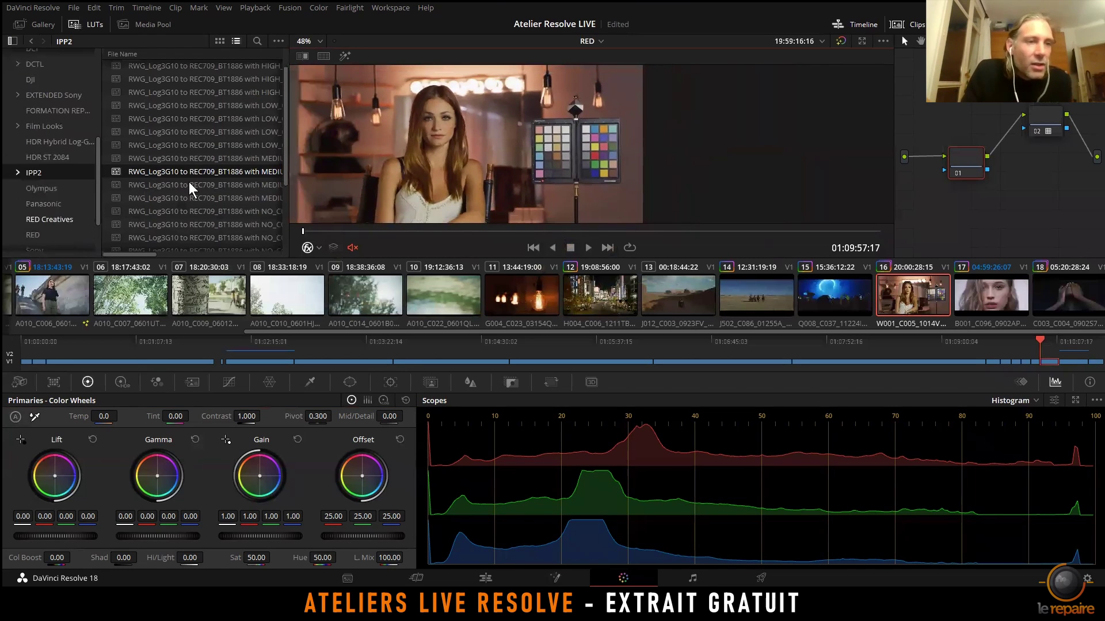
{"action": "left_click", "coordinate": [49, 219]}
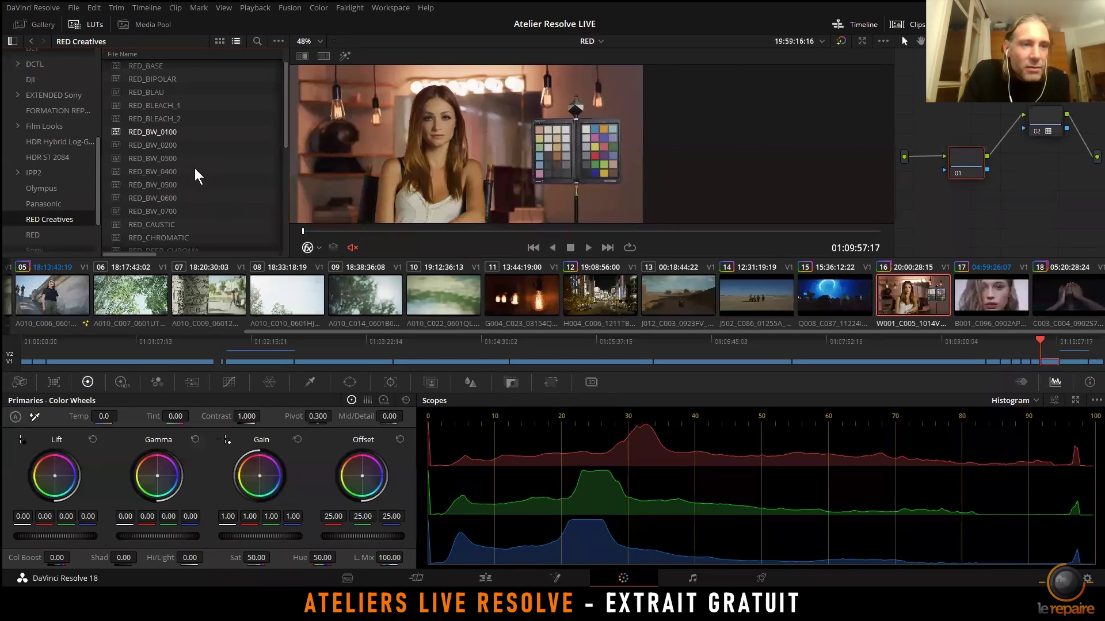
{"action": "scroll", "coordinate": [195, 173], "scroll_direction": "down", "scroll_amount": 3}
{"action": "left_click_drag", "start_coordinate": [245, 185], "coordinate": [964, 164]}
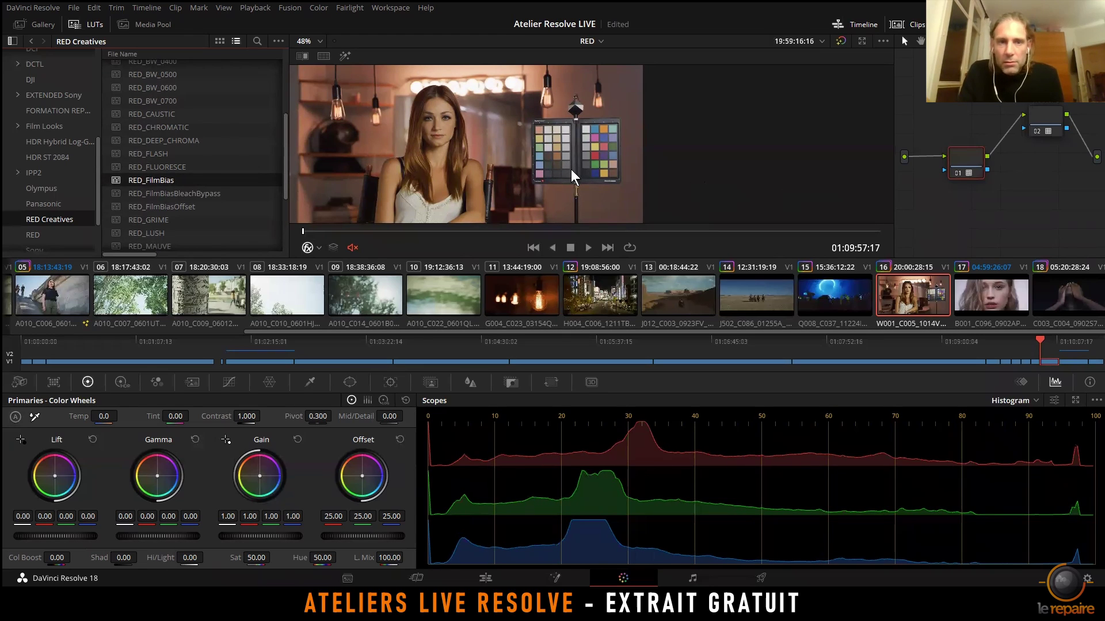
{"action": "left_click_drag", "start_coordinate": [165, 206], "coordinate": [970, 167]}
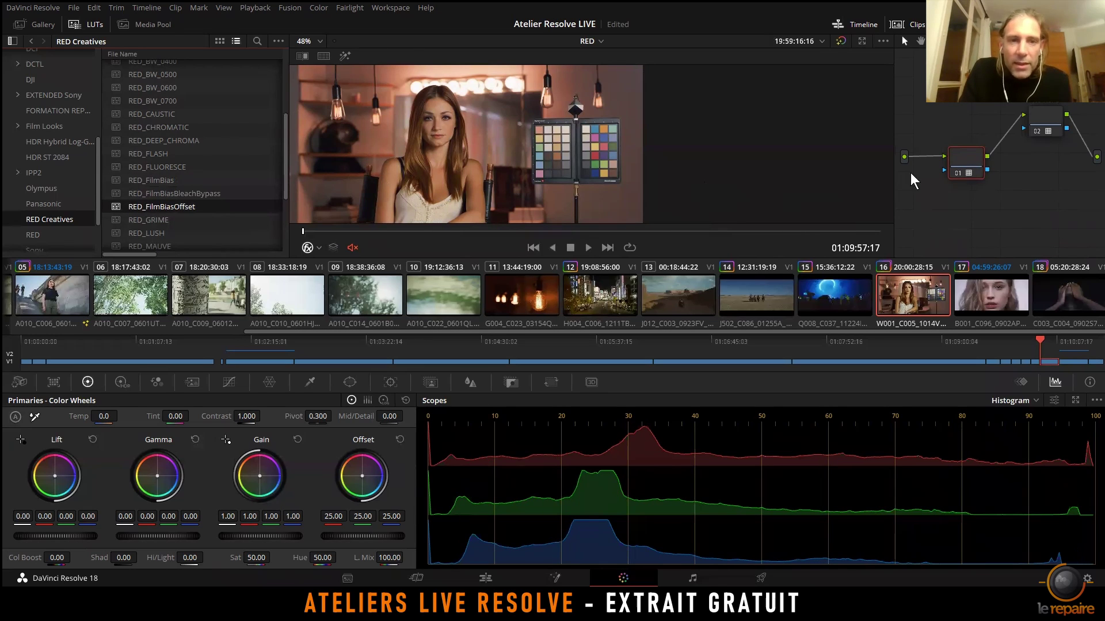
Step: Clear the grade of node 01 and replace the LUT on node 02 with a Color Space Transform effect
{"action": "right_click", "coordinate": [958, 171]}
{"action": "left_click", "coordinate": [1033, 129]}
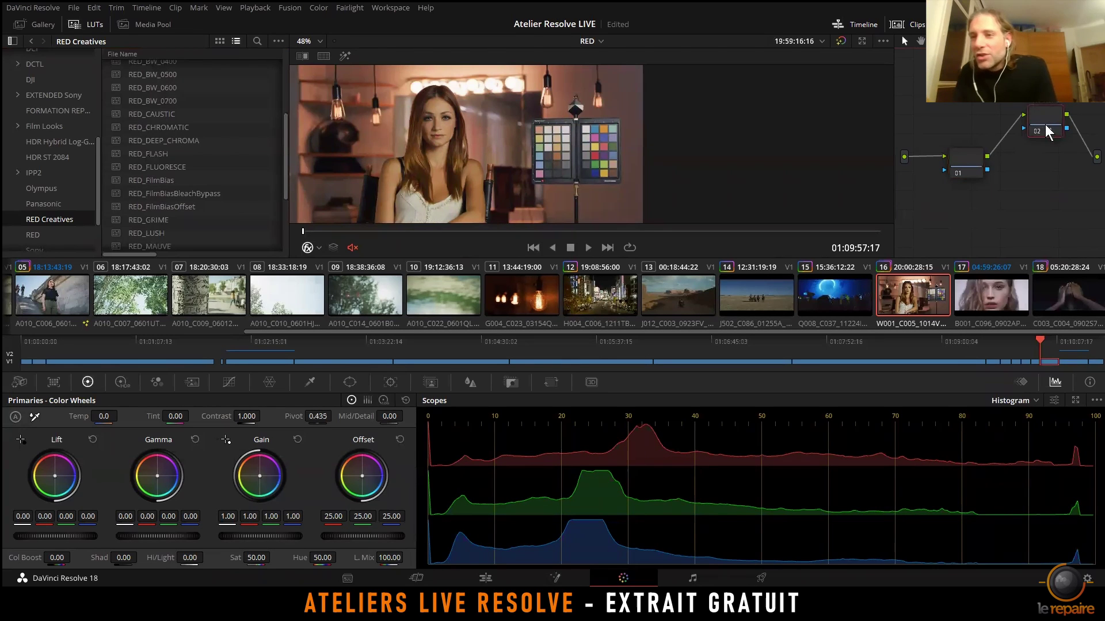
{"action": "left_click", "coordinate": [1004, 24]}
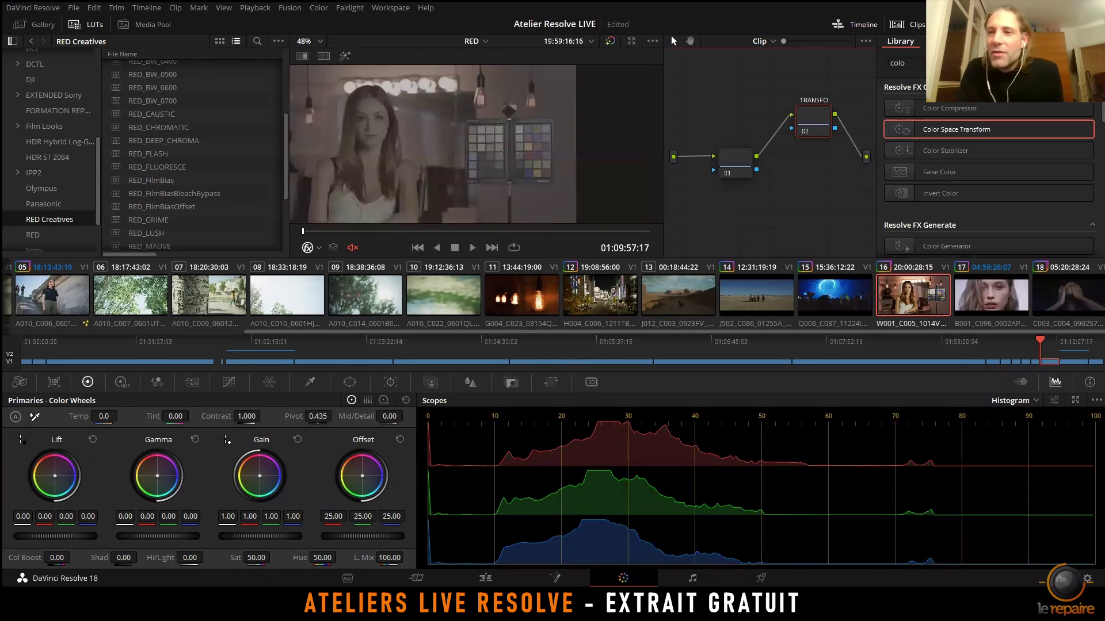
{"action": "left_click_drag", "start_coordinate": [957, 136], "coordinate": [814, 122]}
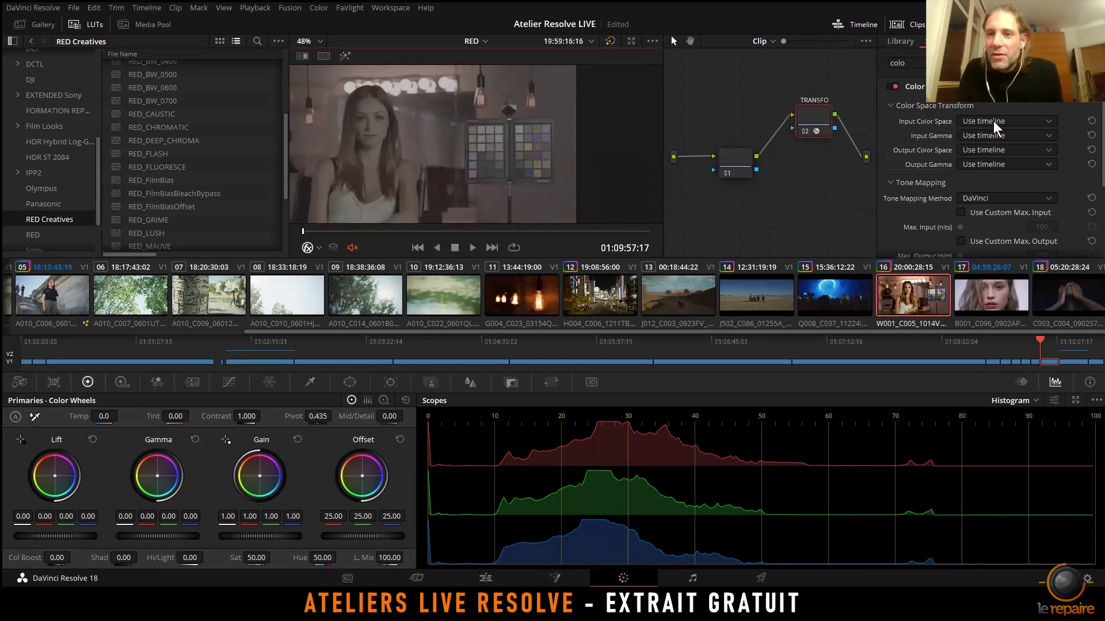
Step: Set node 02's Color Space Transform input color space to REDWideGamutRGB and its input gamma to RED Log3G10
{"action": "left_click", "coordinate": [1004, 121]}
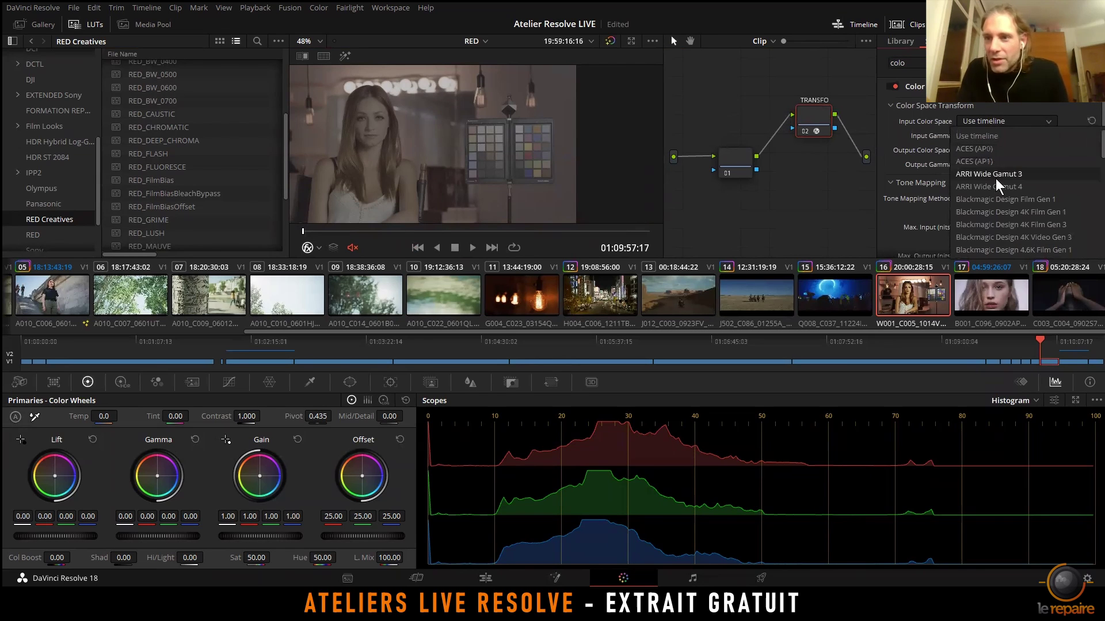
{"action": "scroll", "coordinate": [998, 219], "scroll_direction": "down", "scroll_amount": 10}
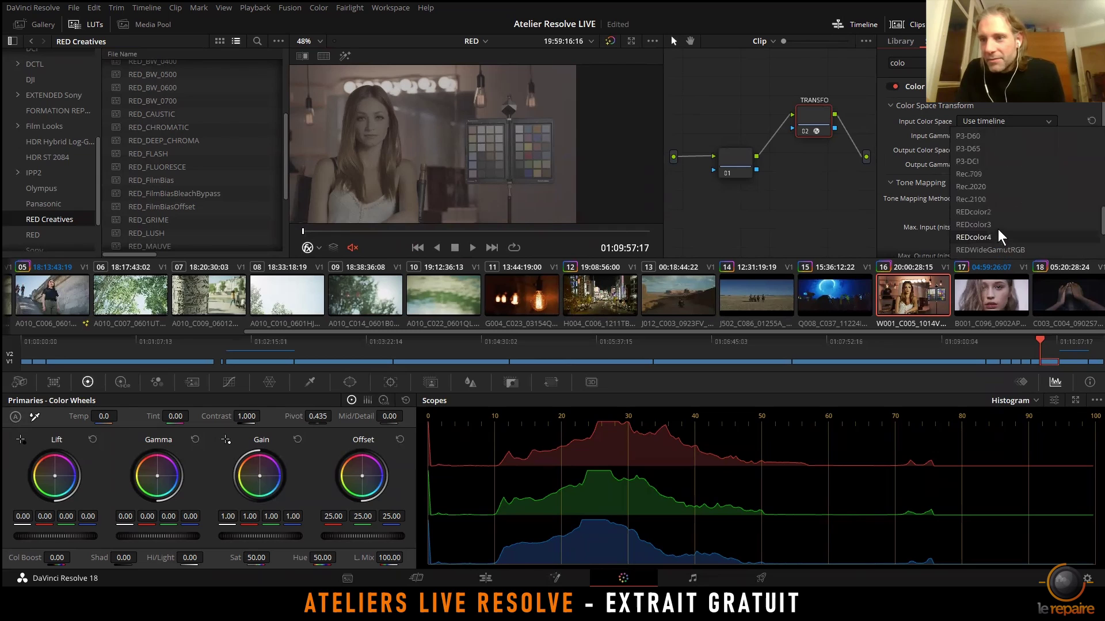
{"action": "left_click", "coordinate": [995, 250]}
{"action": "left_click", "coordinate": [997, 135]}
{"action": "scroll", "coordinate": [1012, 212], "scroll_direction": "down", "scroll_amount": 5}
{"action": "scroll", "coordinate": [1011, 245], "scroll_direction": "down", "scroll_amount": 4}
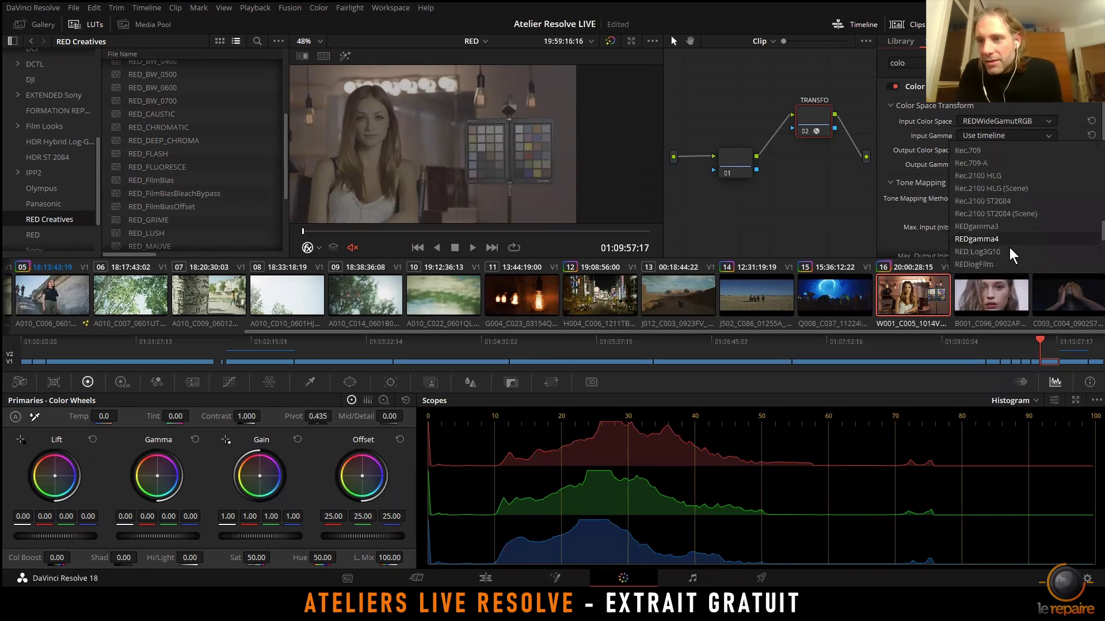
{"action": "left_click", "coordinate": [978, 251]}
Step: Set node 02's transform output color space to Rec.709 and its output gamma to Gamma 2.4
{"action": "left_click", "coordinate": [981, 150]}
{"action": "scroll", "coordinate": [995, 244], "scroll_direction": "down", "scroll_amount": 5}
{"action": "left_click", "coordinate": [986, 279]}
{"action": "left_click", "coordinate": [985, 164]}
{"action": "scroll", "coordinate": [999, 244], "scroll_direction": "down", "scroll_amount": 3}
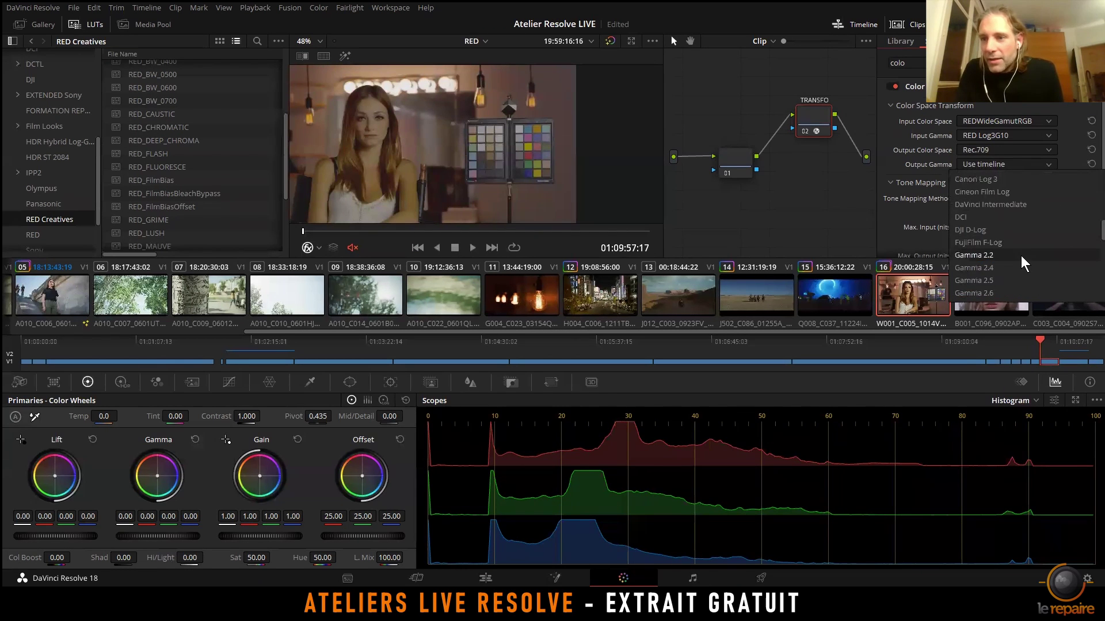
{"action": "left_click", "coordinate": [999, 227]}
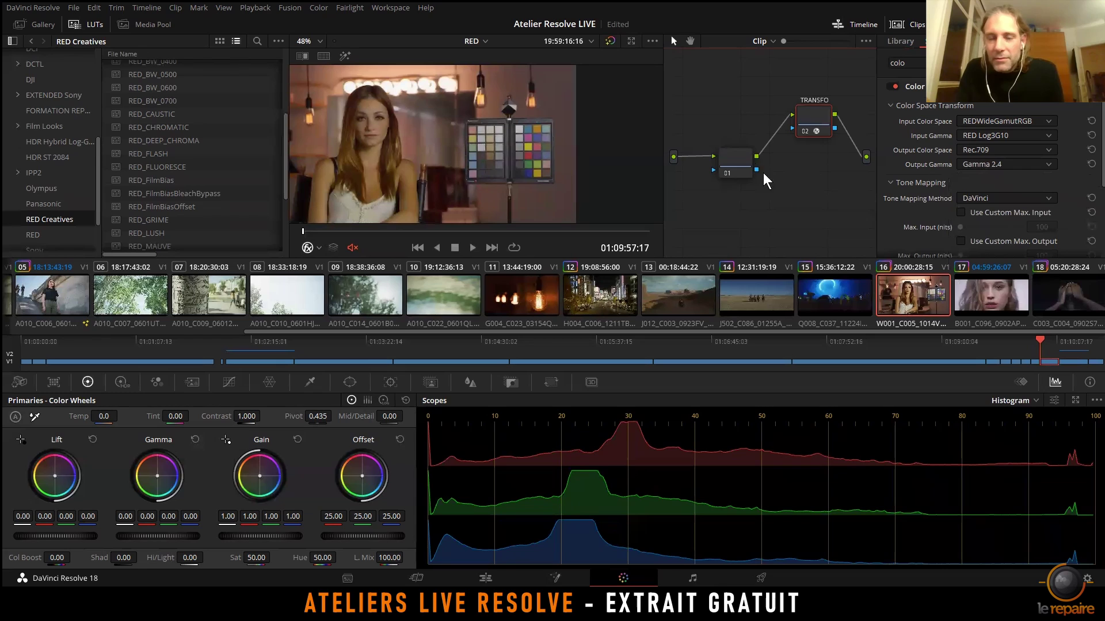
Step: Check the timeline-level node graph and return to the clip-level graph
{"action": "left_click", "coordinate": [762, 41]}
{"action": "left_click", "coordinate": [757, 64]}
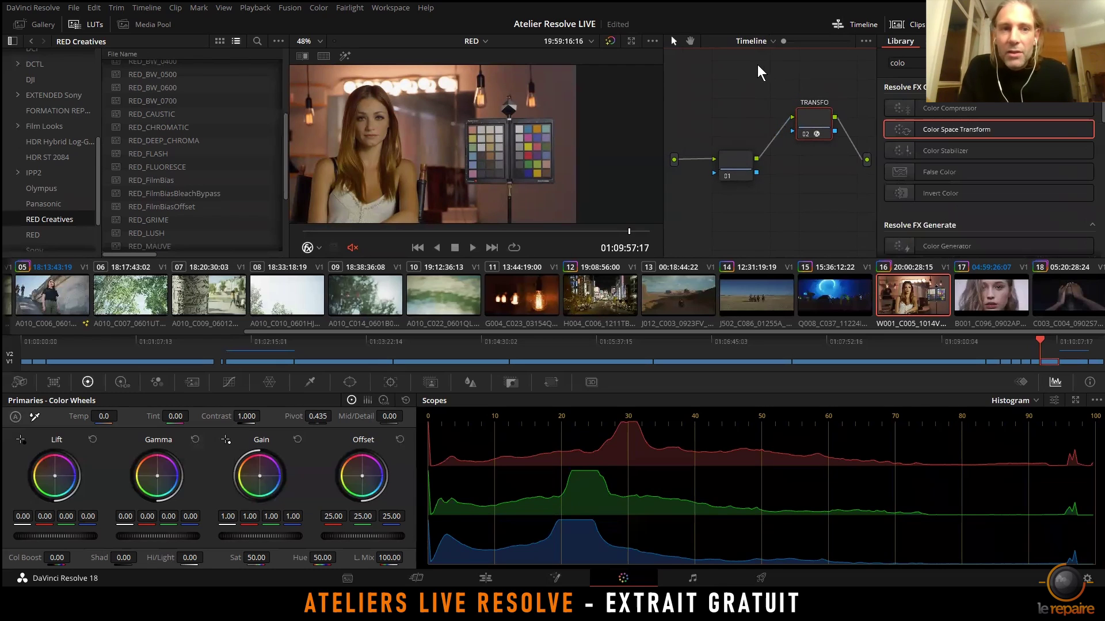
{"action": "left_click", "coordinate": [761, 41]}
{"action": "left_click", "coordinate": [762, 57]}
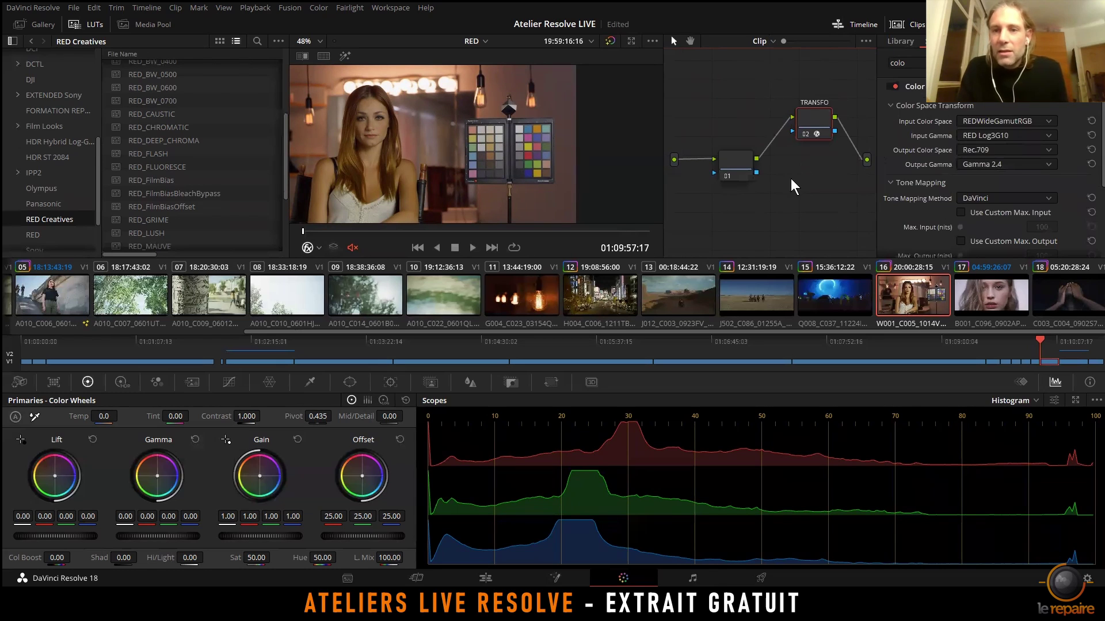
Step: Select node 01 and browse the Film Looks folder and the FPE subfolder of CKC-FPE-LUTS for a film emulation LUT
{"action": "left_click", "coordinate": [736, 163]}
{"action": "left_click", "coordinate": [46, 127]}
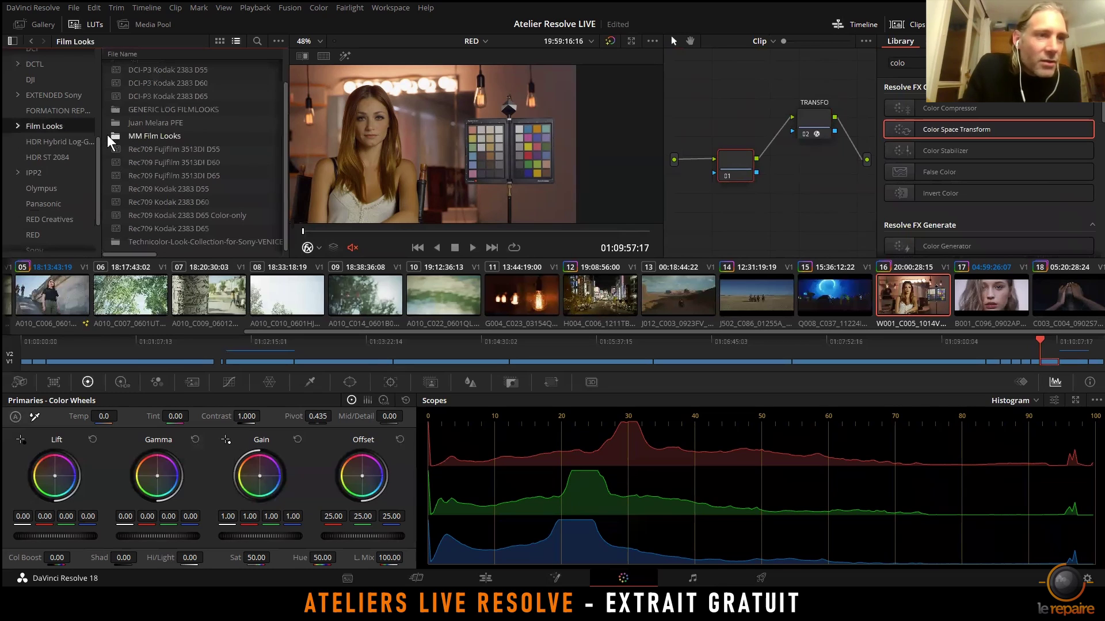
{"action": "scroll", "coordinate": [146, 122], "scroll_direction": "up", "scroll_amount": 2}
{"action": "scroll", "coordinate": [75, 161], "scroll_direction": "up", "scroll_amount": 3}
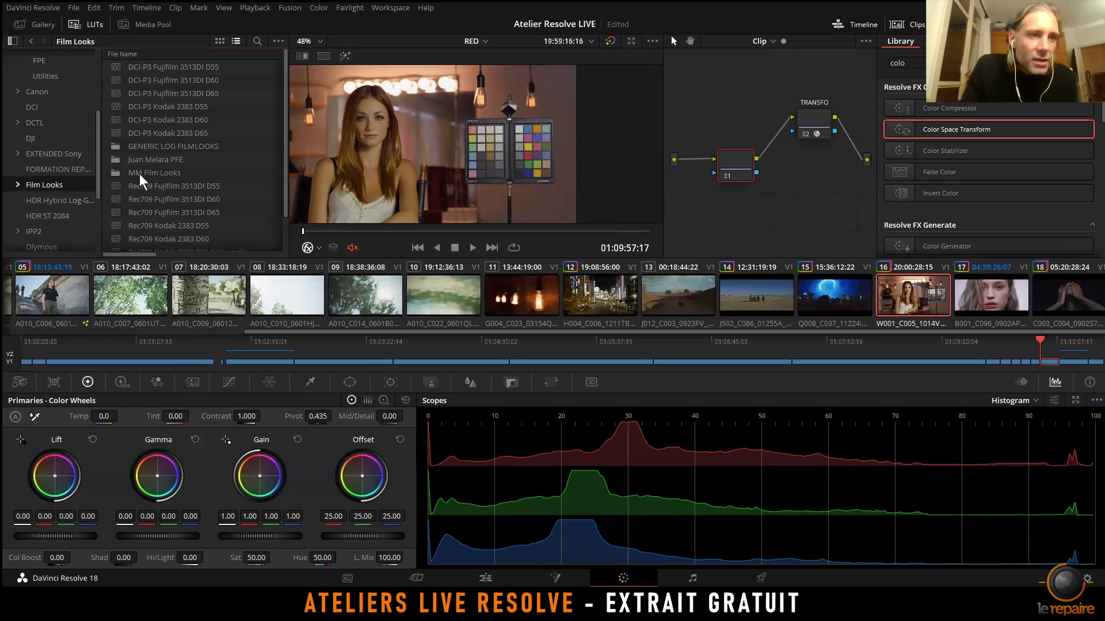
{"action": "scroll", "coordinate": [171, 159], "scroll_direction": "down", "scroll_amount": 3}
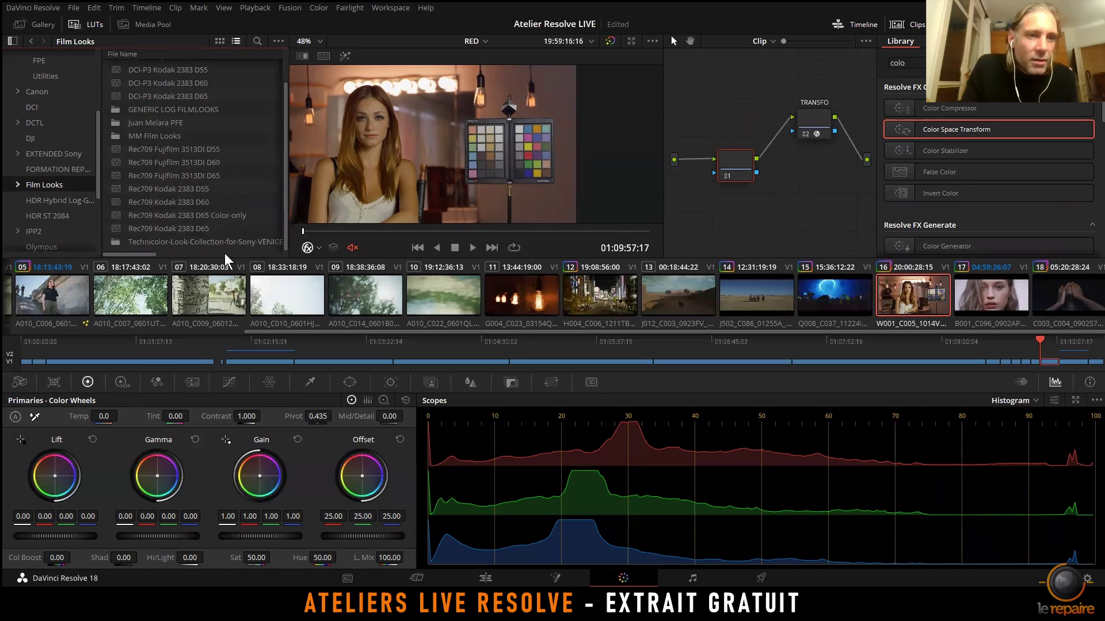
{"action": "scroll", "coordinate": [69, 189], "scroll_direction": "up", "scroll_amount": 5}
{"action": "left_click", "coordinate": [62, 187]}
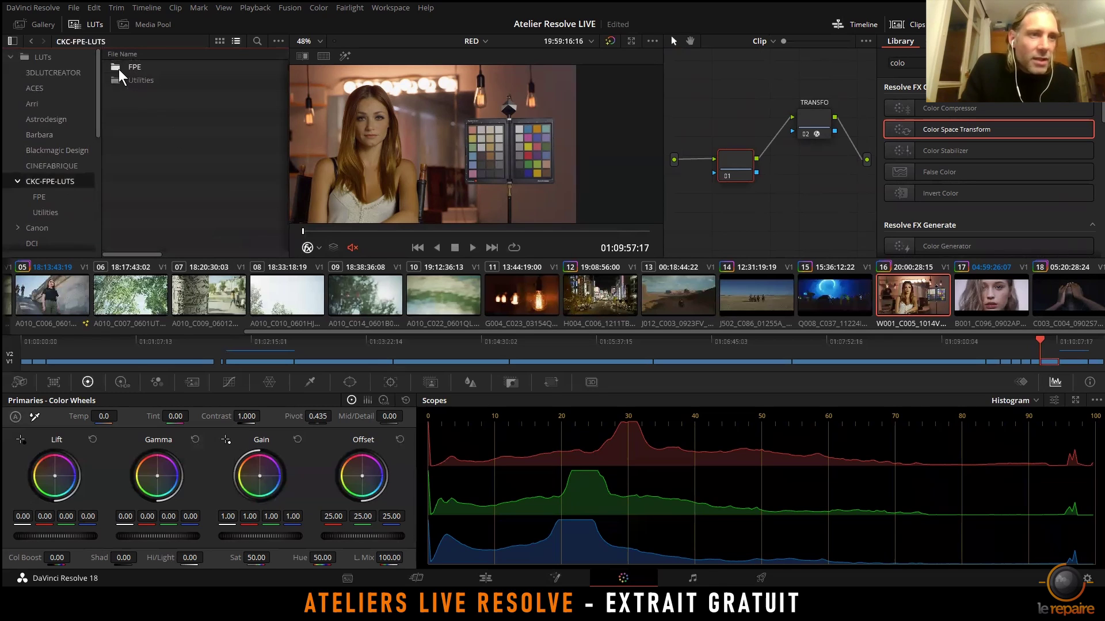
{"action": "double_click", "coordinate": [119, 69]}
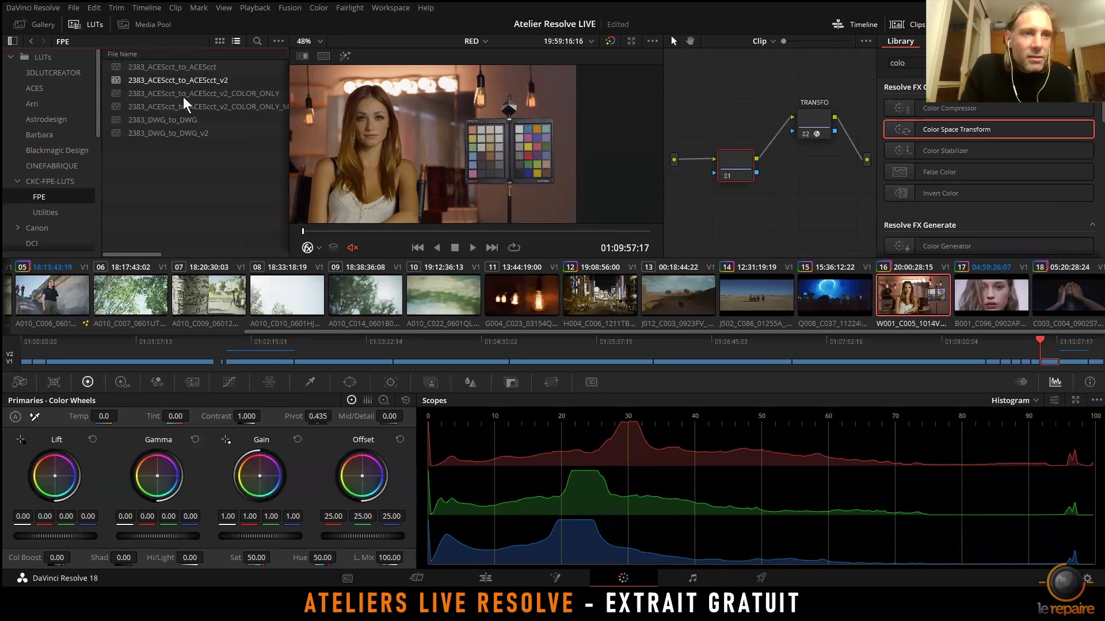
Step: Move node 01 away from node 02 and copy node 02's Color Space Transform onto node 01
{"action": "left_click_drag", "start_coordinate": [743, 153], "coordinate": [719, 163]}
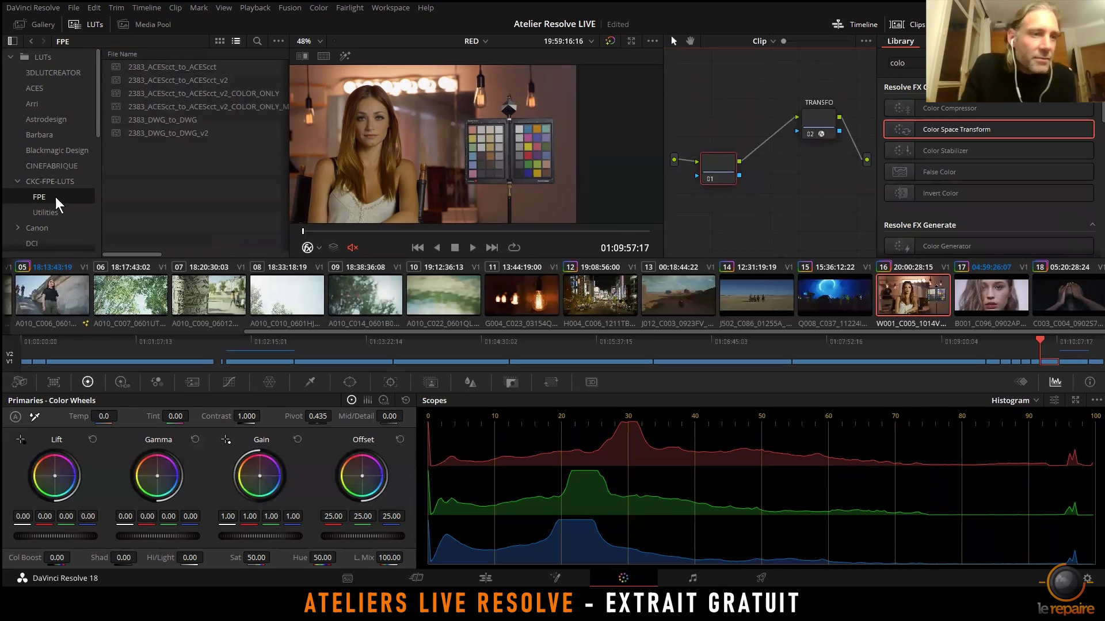
{"action": "scroll", "coordinate": [55, 197], "scroll_direction": "down", "scroll_amount": 5}
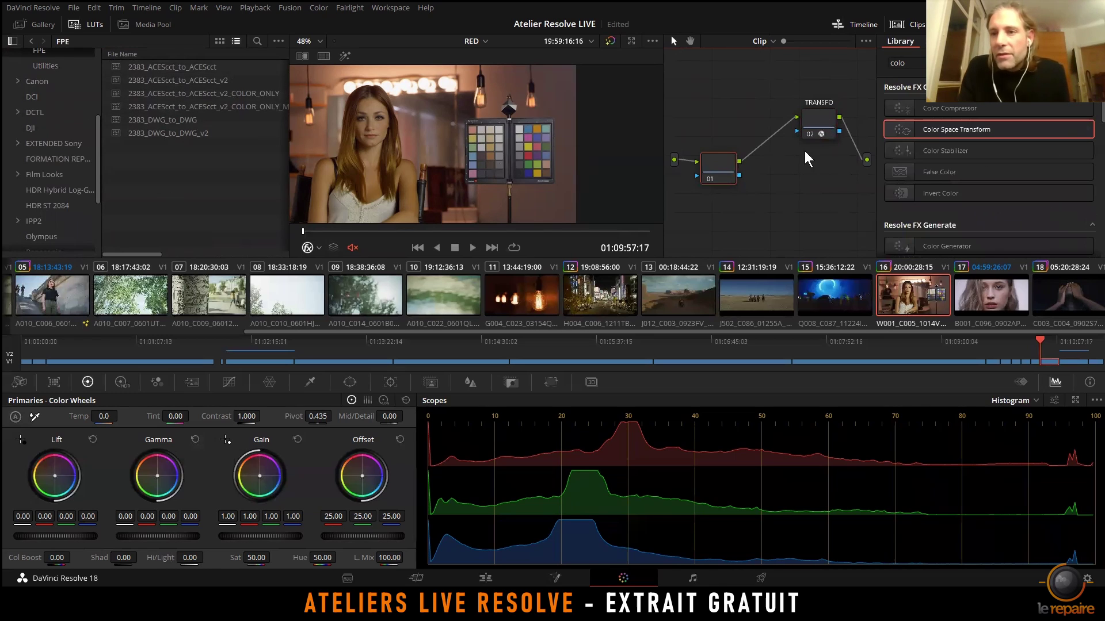
{"action": "left_click", "coordinate": [831, 124]}
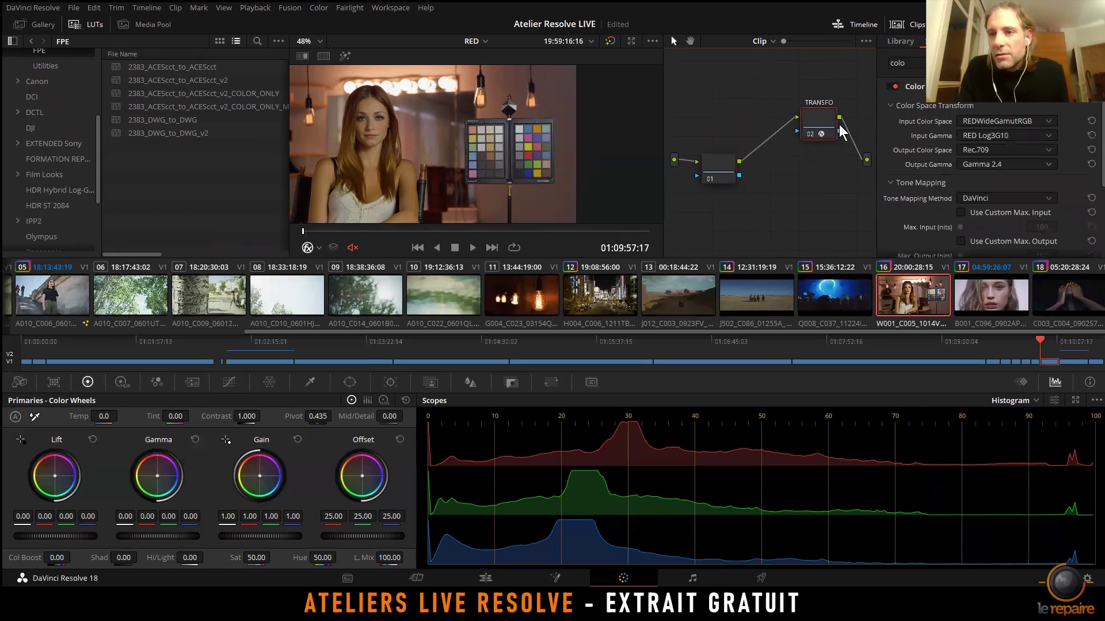
{"action": "left_click", "coordinate": [709, 165]}
{"action": "double_click", "coordinate": [938, 129]}
Step: Keep Rec.709 as node 01's transform output color space and set its output gamma to Cineon Film Log
{"action": "left_click", "coordinate": [991, 152]}
{"action": "scroll", "coordinate": [988, 214], "scroll_direction": "down", "scroll_amount": 4}
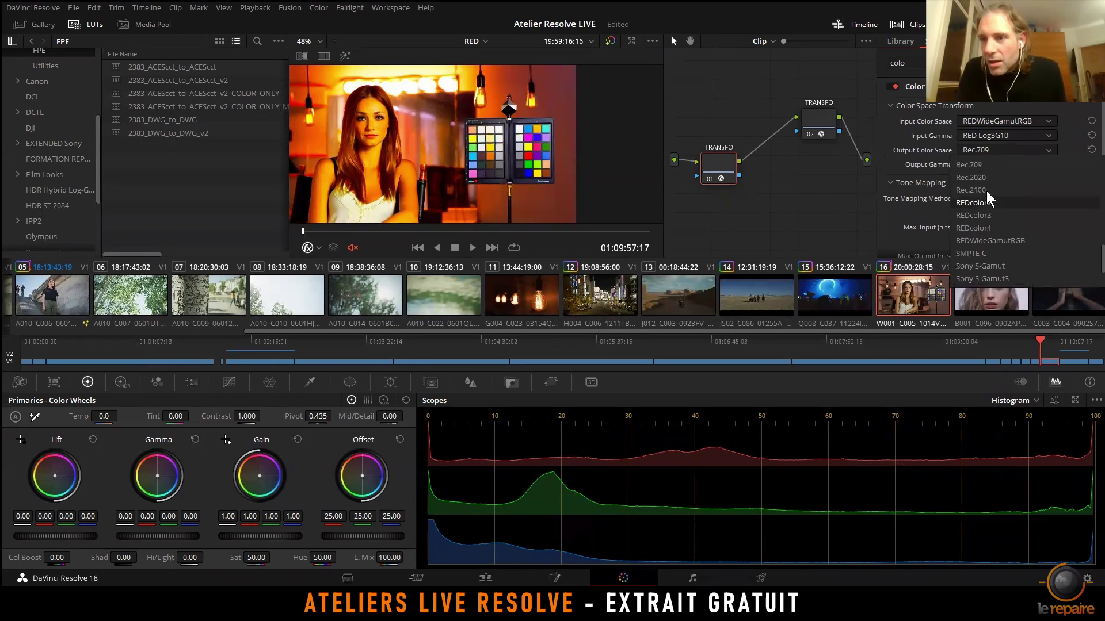
{"action": "left_click", "coordinate": [985, 169]}
{"action": "left_click", "coordinate": [975, 167]}
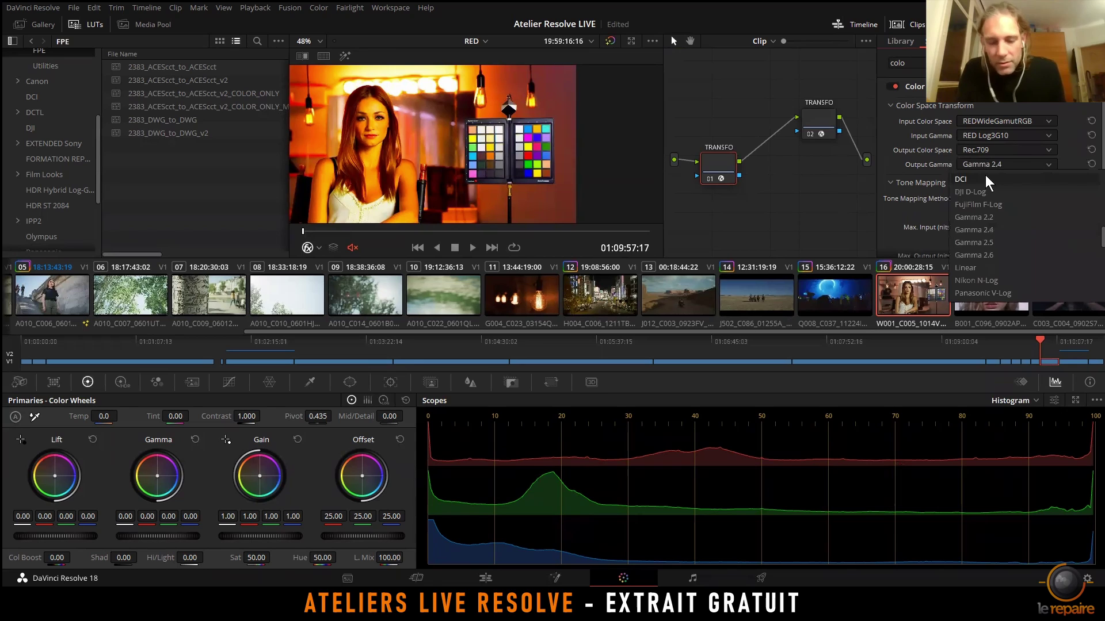
{"action": "scroll", "coordinate": [1000, 277], "scroll_direction": "down", "scroll_amount": 3}
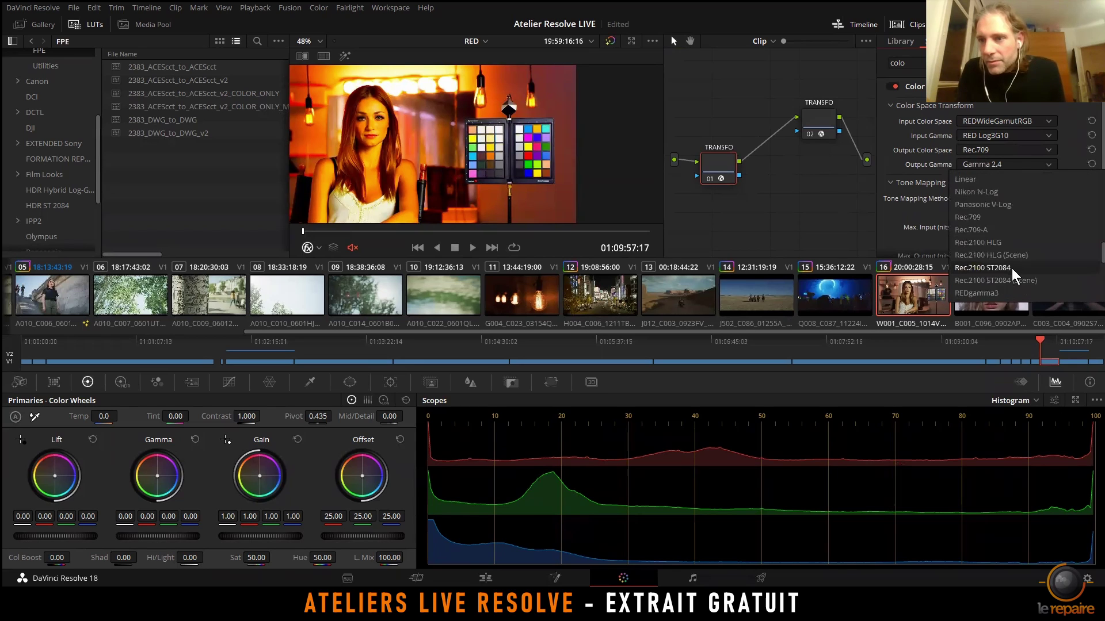
{"action": "scroll", "coordinate": [1002, 219], "scroll_direction": "up", "scroll_amount": 4}
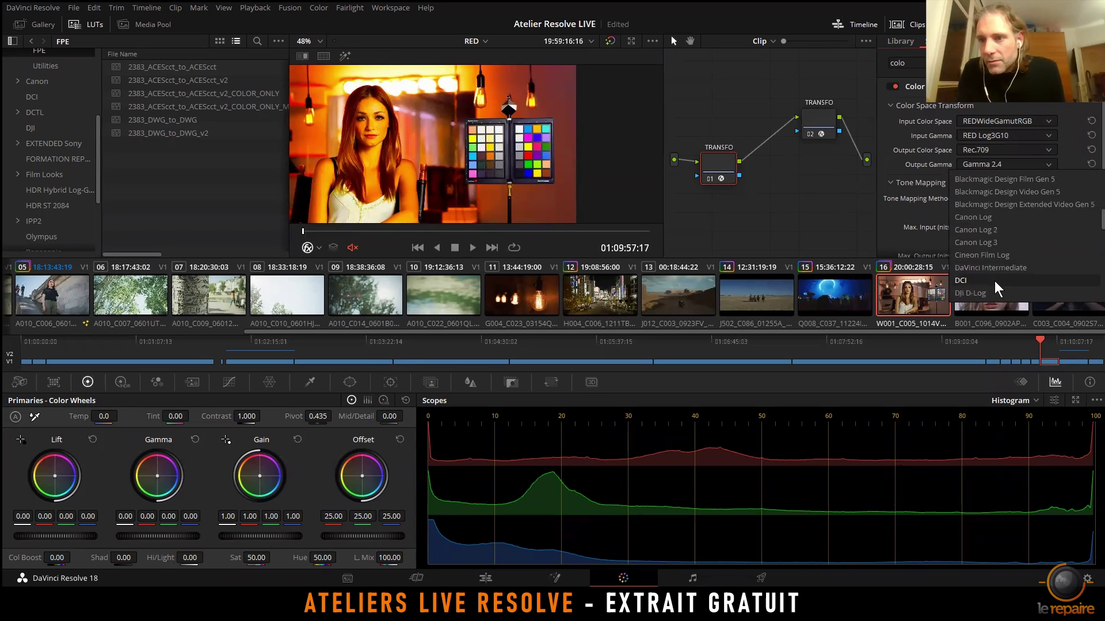
{"action": "left_click", "coordinate": [1000, 254]}
Step: Set the input gamma of node 02's Color Space Transform to Cineon Film Log
{"action": "left_click", "coordinate": [817, 123]}
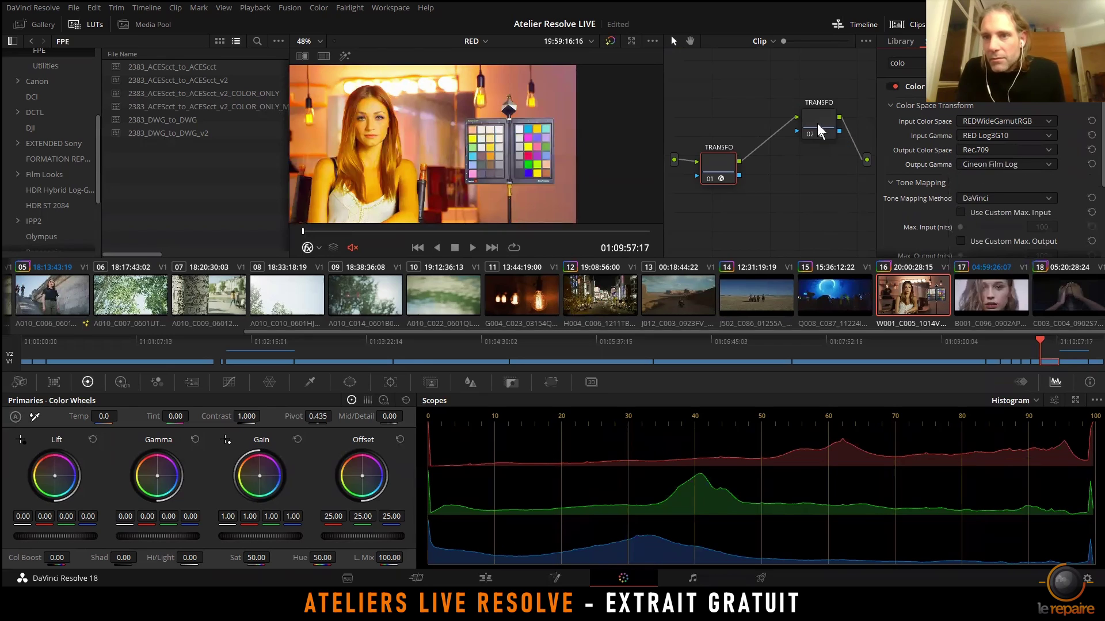
{"action": "left_click", "coordinate": [988, 166]}
{"action": "left_click", "coordinate": [978, 130]}
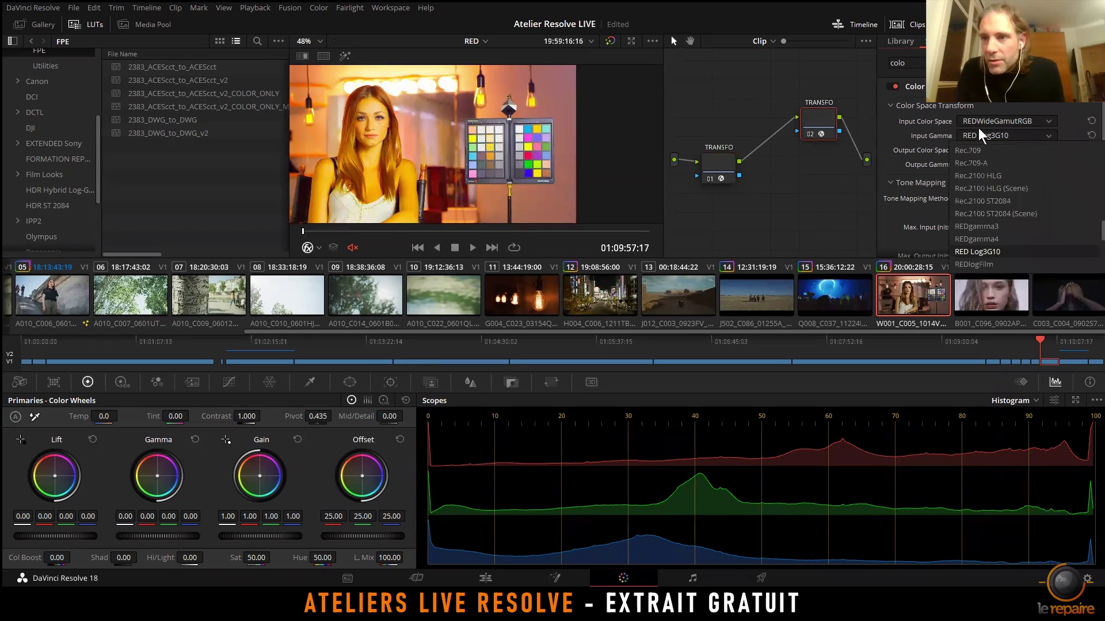
{"action": "scroll", "coordinate": [1000, 241], "scroll_direction": "up", "scroll_amount": 3}
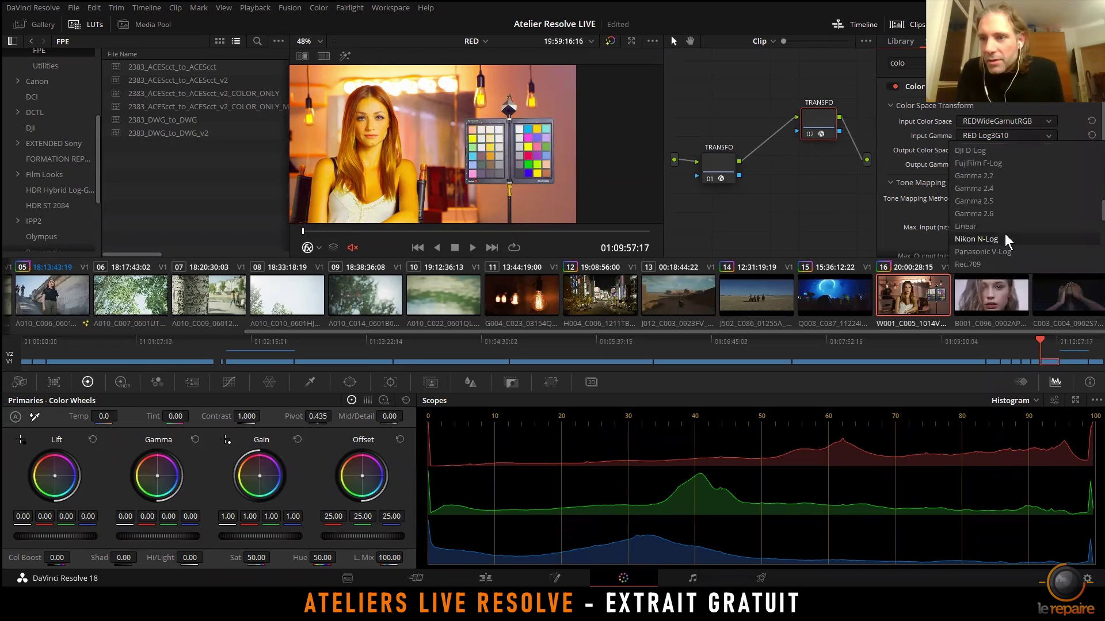
{"action": "scroll", "coordinate": [1008, 232], "scroll_direction": "up", "scroll_amount": 3}
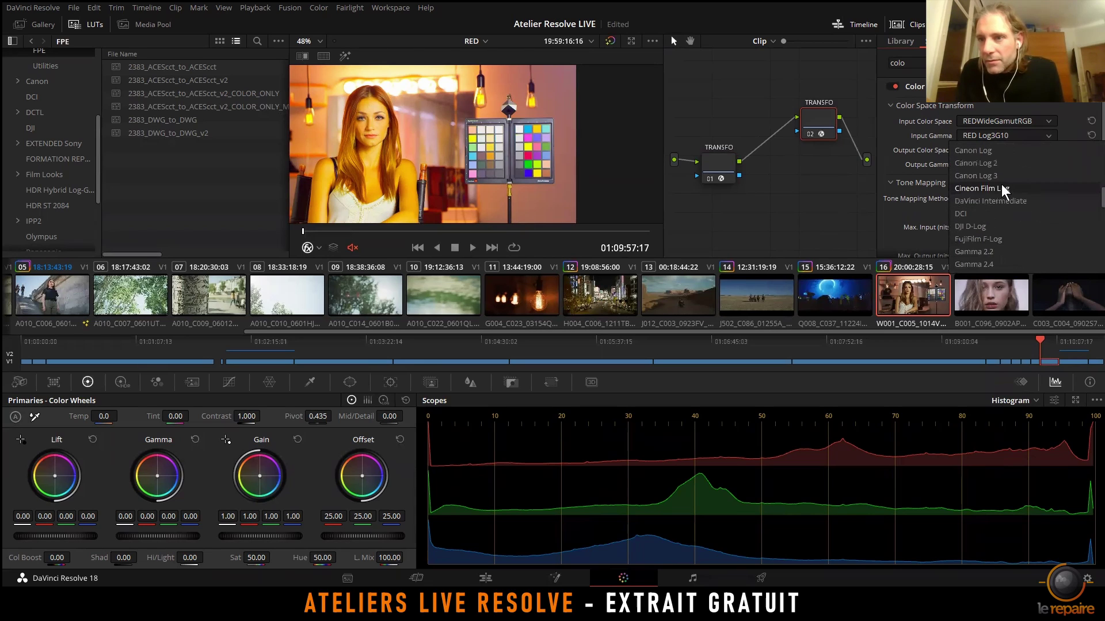
{"action": "left_click", "coordinate": [998, 188]}
Step: Check node 01's output color space and set node 02's transform input color space to Rec.709
{"action": "left_click", "coordinate": [989, 122]}
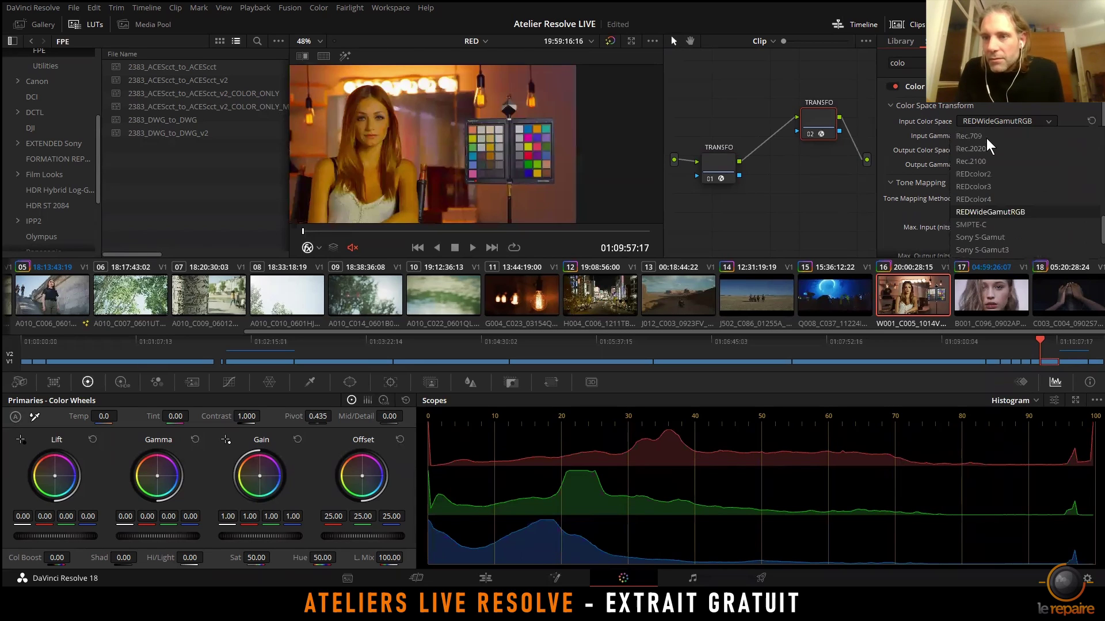
{"action": "left_click", "coordinate": [730, 164]}
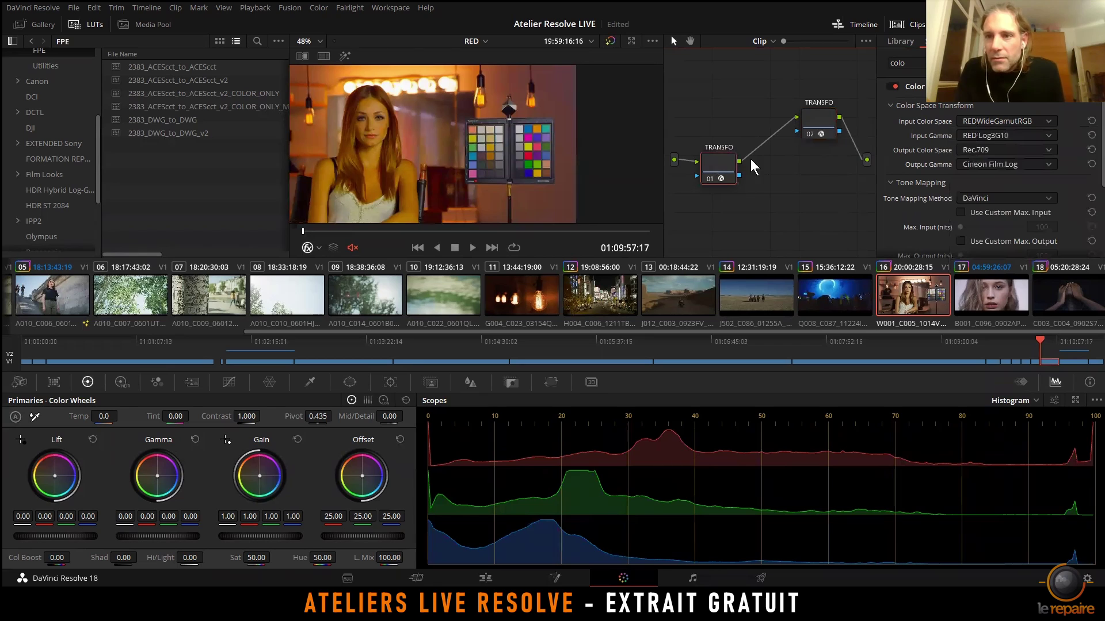
{"action": "left_click", "coordinate": [817, 117]}
{"action": "left_click", "coordinate": [991, 122]}
{"action": "left_click", "coordinate": [987, 141]}
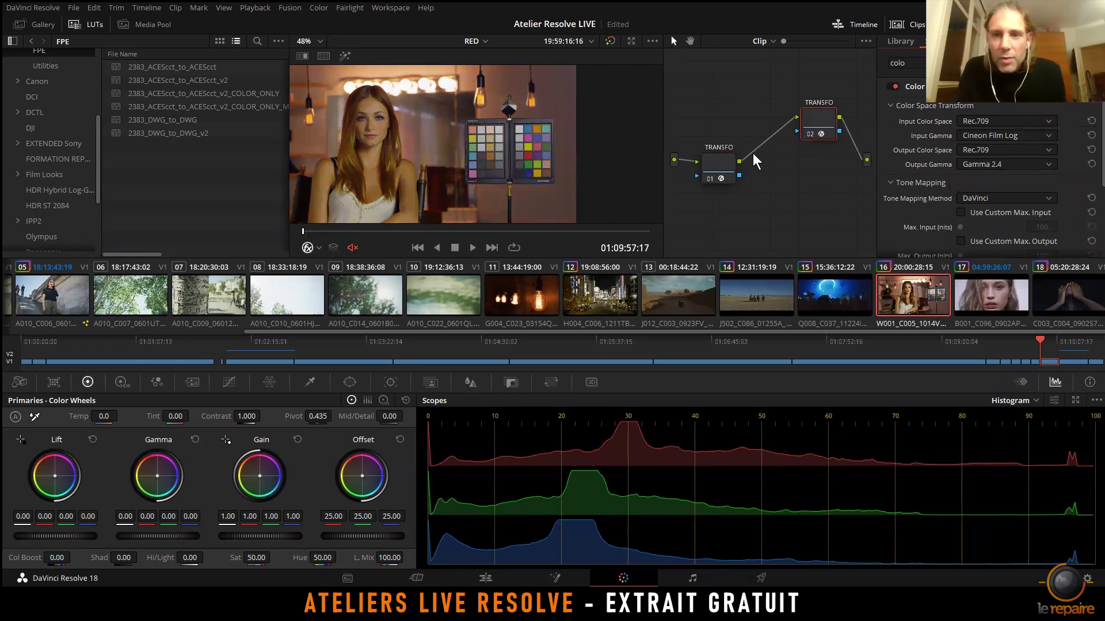
Step: Add a serial node after node 01, delete the last transform node and reposition the new node 02
{"action": "left_click", "coordinate": [731, 168]}
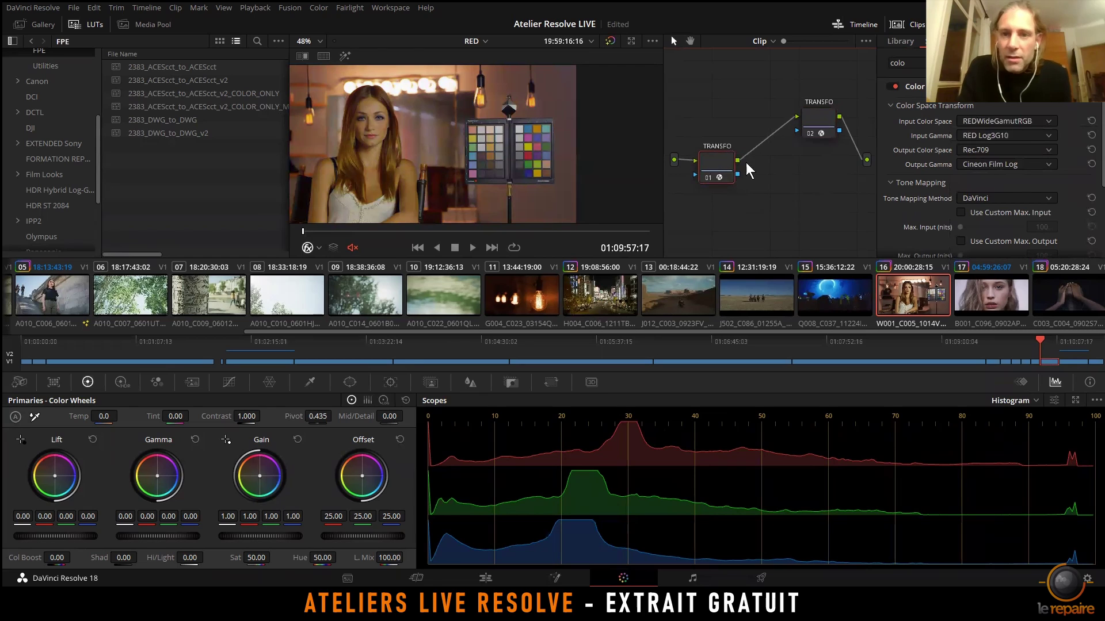
{"action": "key", "text": "alt+s"}
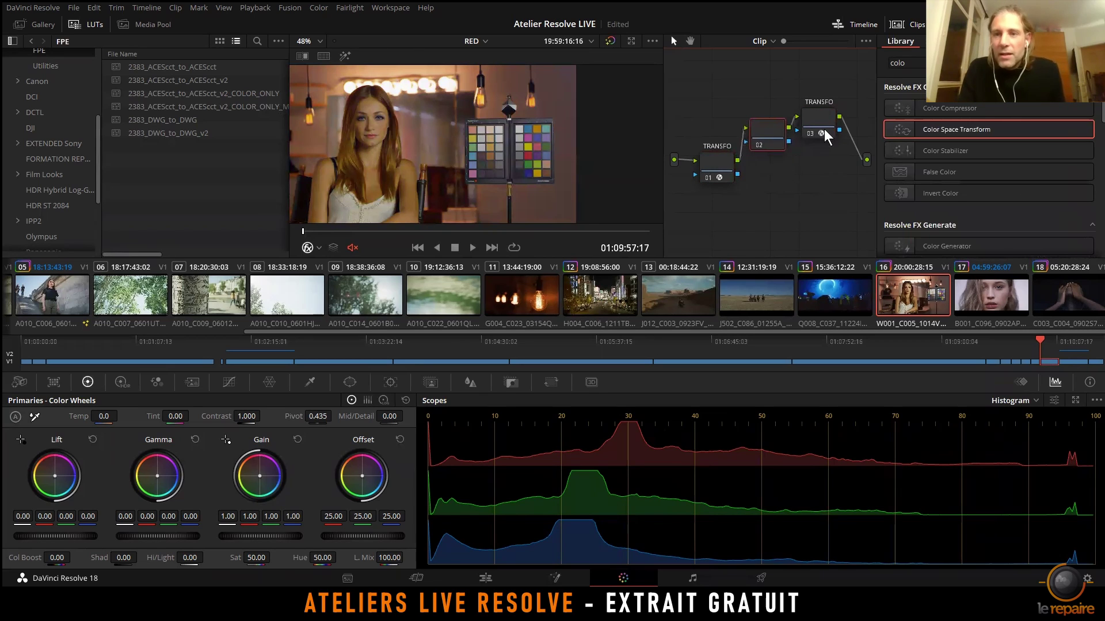
{"action": "left_click", "coordinate": [824, 129]}
{"action": "key", "text": "Delete"}
{"action": "left_click_drag", "start_coordinate": [789, 129], "coordinate": [798, 129]}
Step: Apply the Rec709 Kodak 2383 D65 LUT from the Film Looks folder to node 02
{"action": "left_click", "coordinate": [44, 174]}
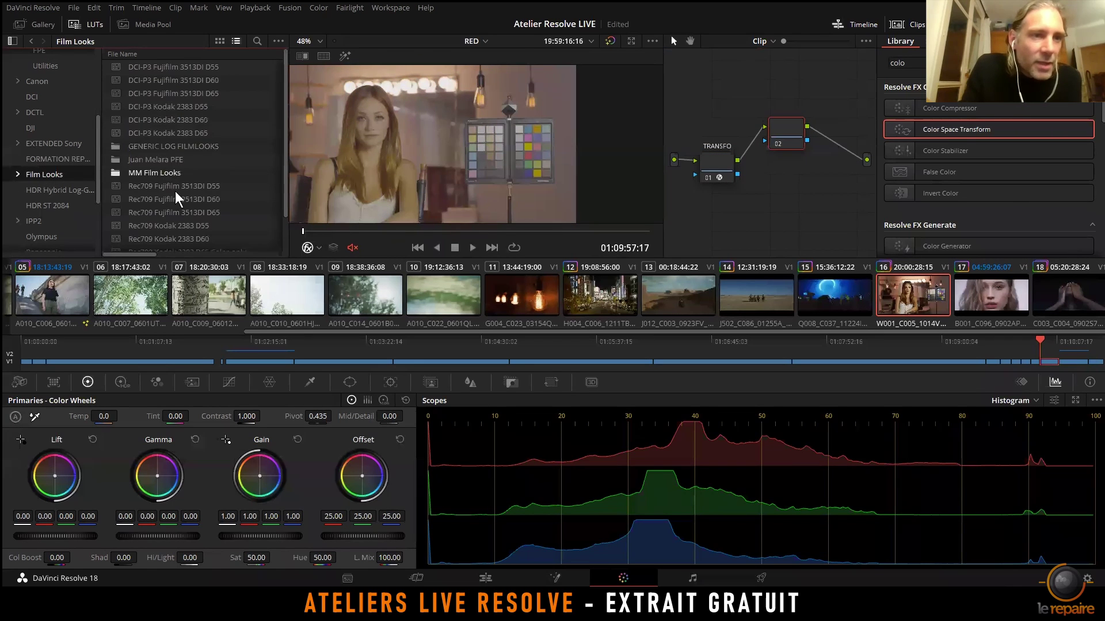
{"action": "scroll", "coordinate": [176, 192], "scroll_direction": "down", "scroll_amount": 2}
{"action": "left_click_drag", "start_coordinate": [173, 228], "coordinate": [786, 133]}
Step: Examine the woman's face up close in the viewer and grab a still of the graded frame
{"action": "scroll", "coordinate": [453, 138], "scroll_direction": "up", "scroll_amount": 4}
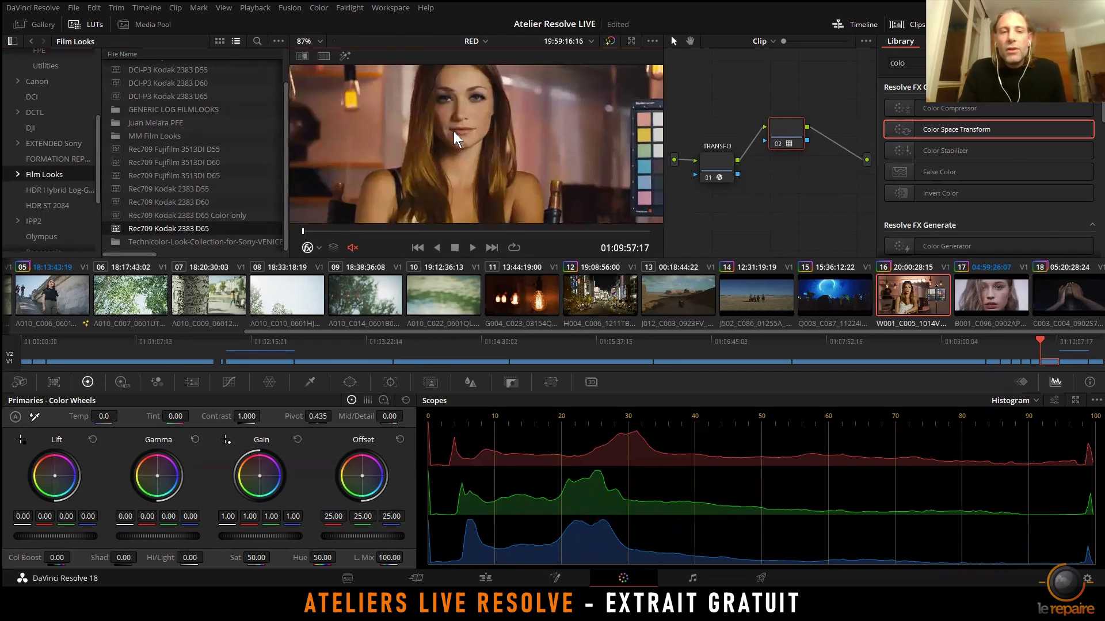
{"action": "scroll", "coordinate": [453, 138], "scroll_direction": "up", "scroll_amount": 2}
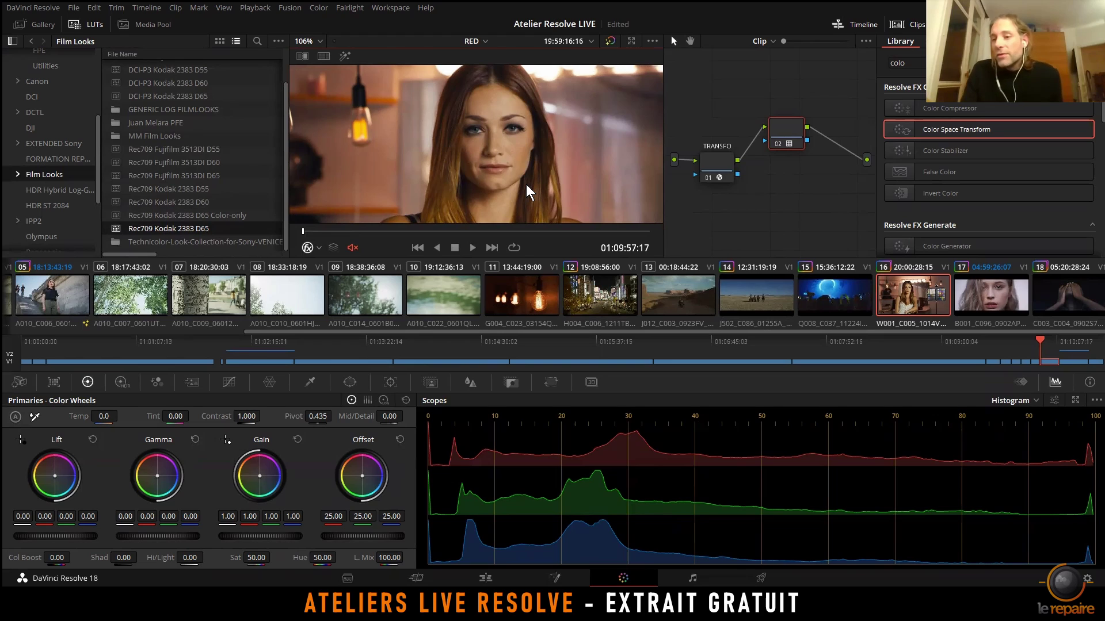
{"action": "scroll", "coordinate": [495, 173], "scroll_direction": "up", "scroll_amount": 4}
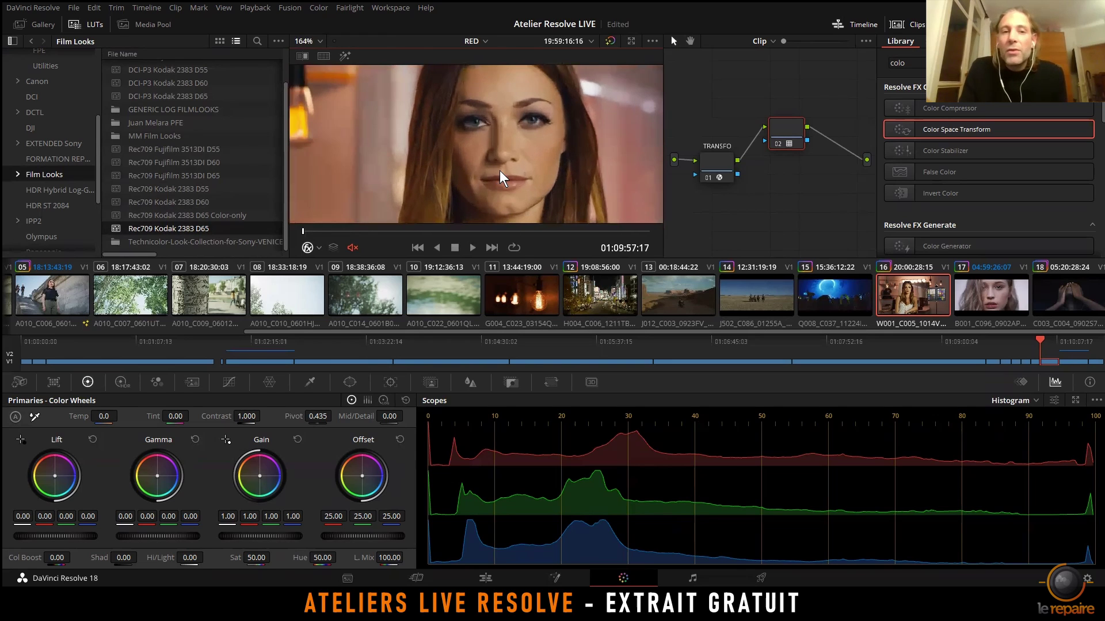
{"action": "right_click", "coordinate": [494, 165]}
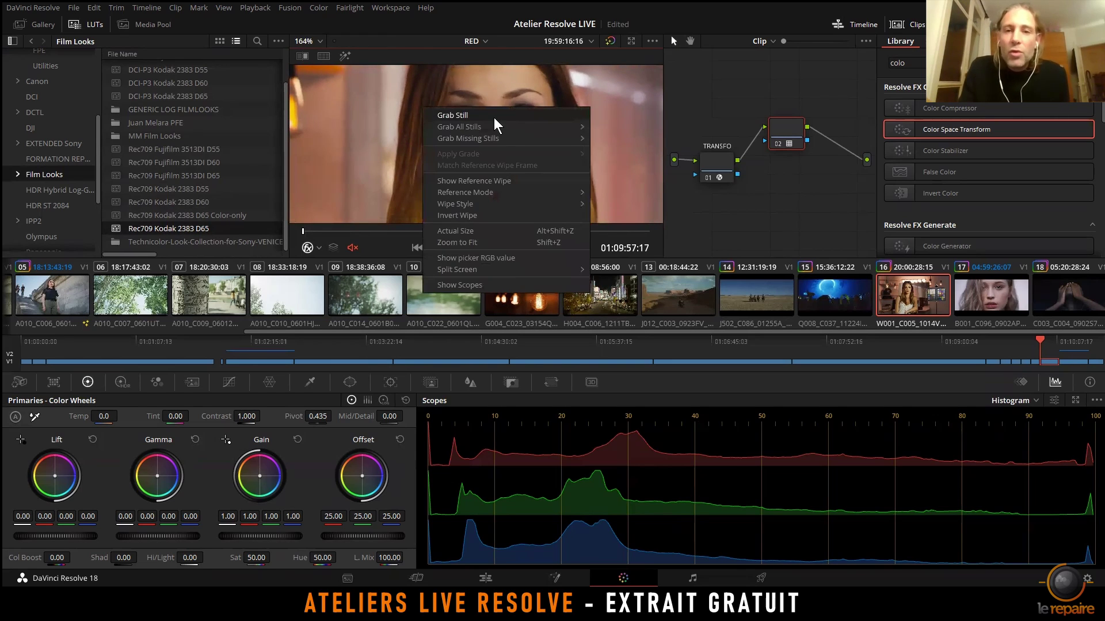
{"action": "left_click", "coordinate": [493, 117]}
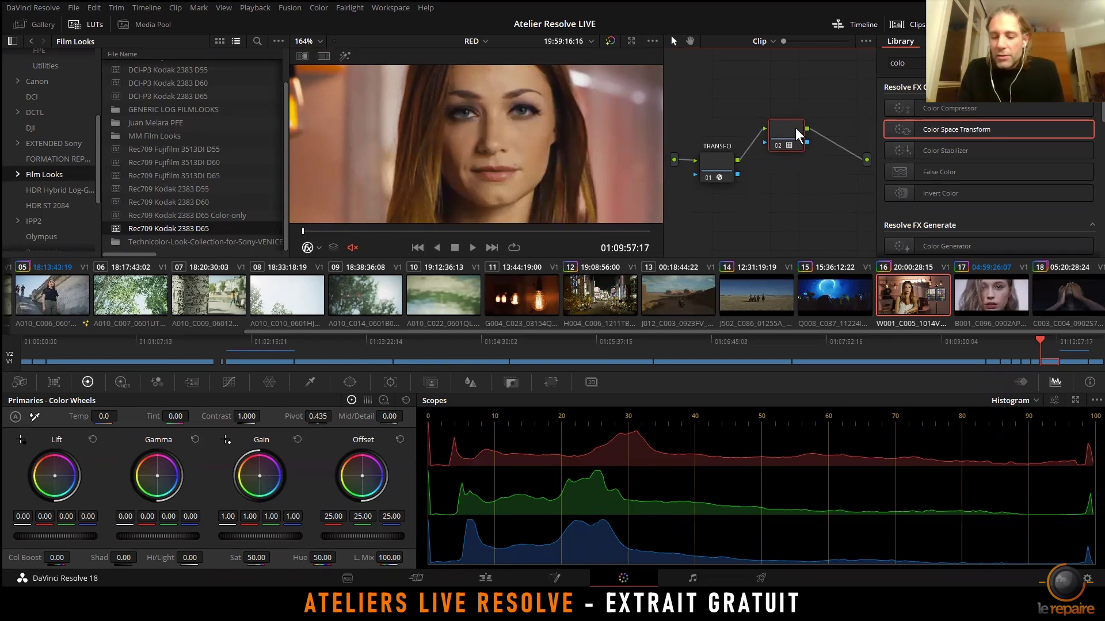
{"action": "left_click_drag", "start_coordinate": [795, 127], "coordinate": [797, 129]}
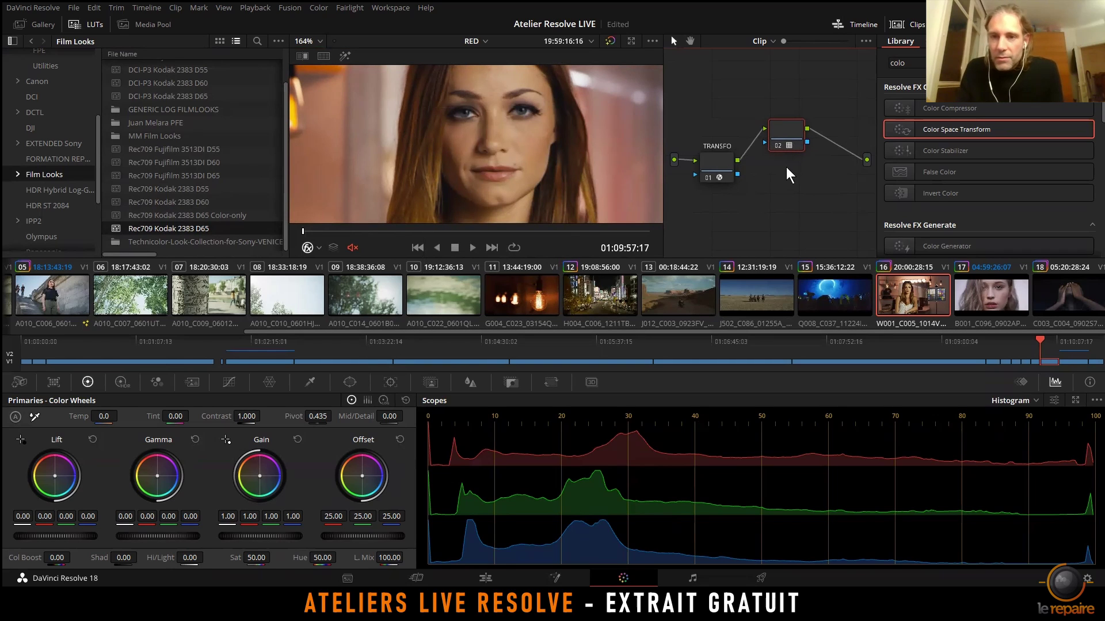
Step: Create a new grade version of clip 16 named LUT and reset its node graph to one empty node
{"action": "right_click", "coordinate": [903, 292]}
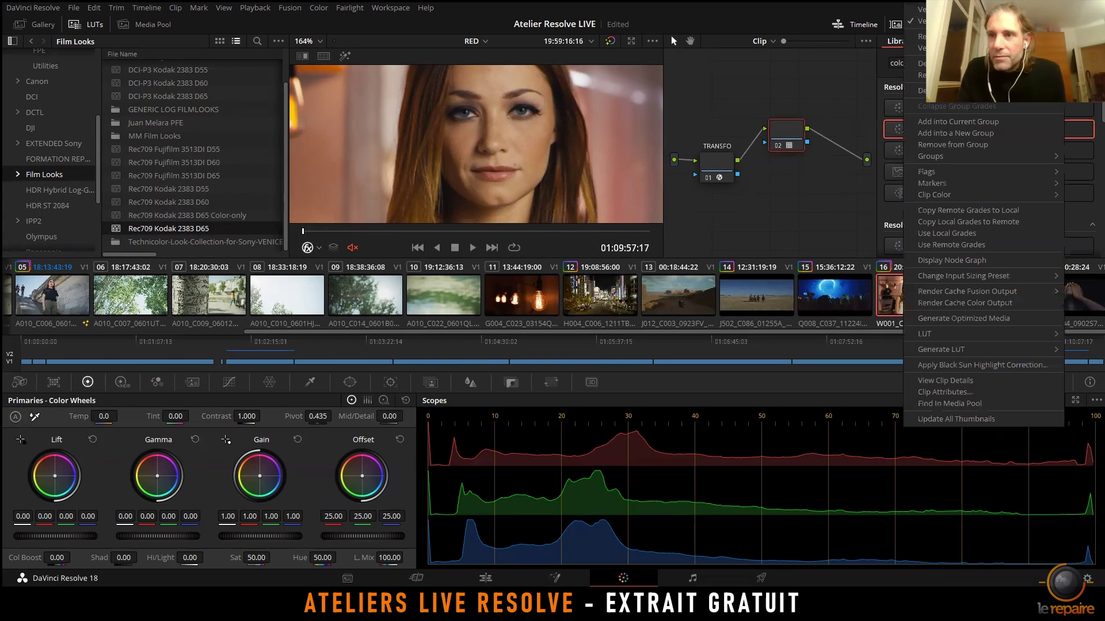
{"action": "left_click", "coordinate": [840, 10]}
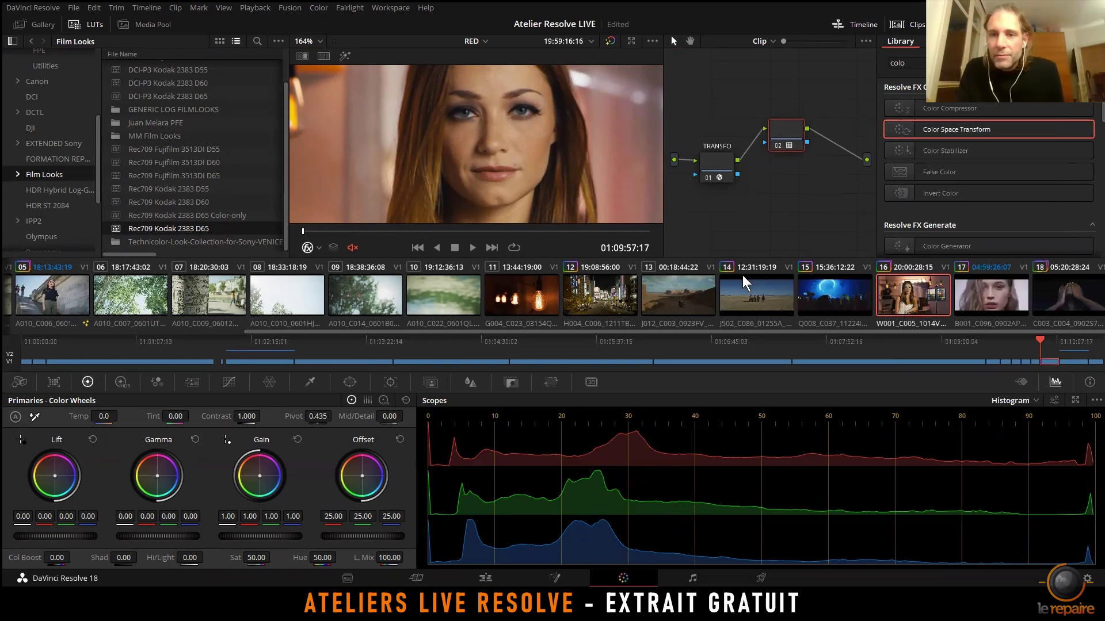
{"action": "triple_click", "coordinate": [466, 246]}
{"action": "type", "text": "LUT"}
{"action": "key", "text": "Return"}
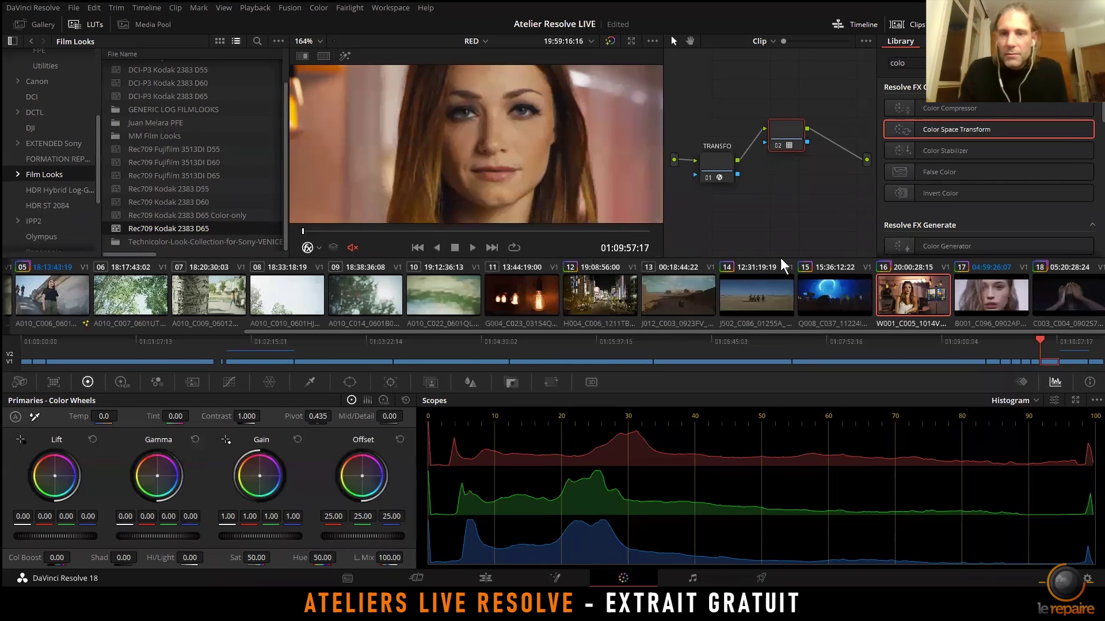
{"action": "right_click", "coordinate": [755, 207]}
{"action": "left_click", "coordinate": [788, 214]}
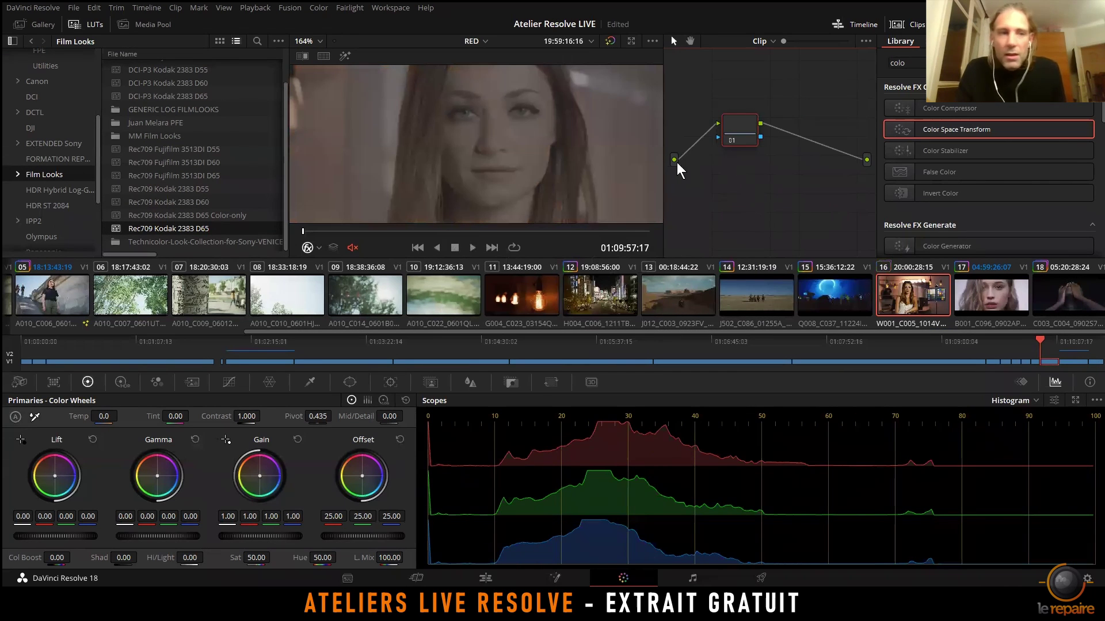
Step: Apply a medium-contrast RWG_Log3G10 to REC709_BT1886 LUT from the IPP2 folder to node 01
{"action": "left_click", "coordinate": [41, 219]}
{"action": "scroll", "coordinate": [46, 213], "scroll_direction": "down", "scroll_amount": 1}
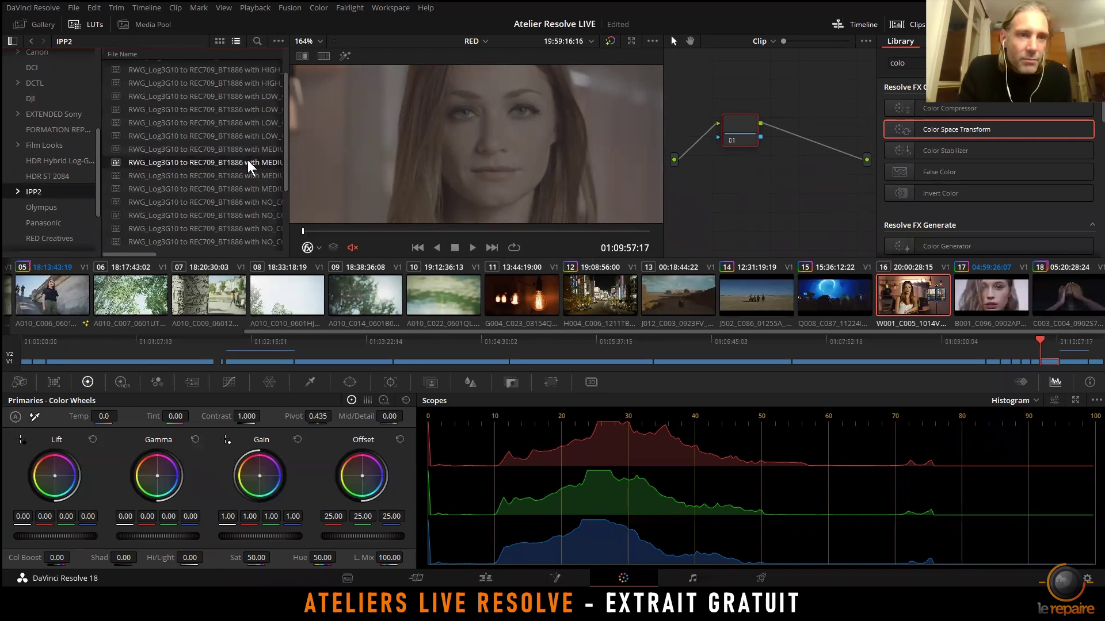
{"action": "left_click_drag", "start_coordinate": [754, 127], "coordinate": [734, 121]}
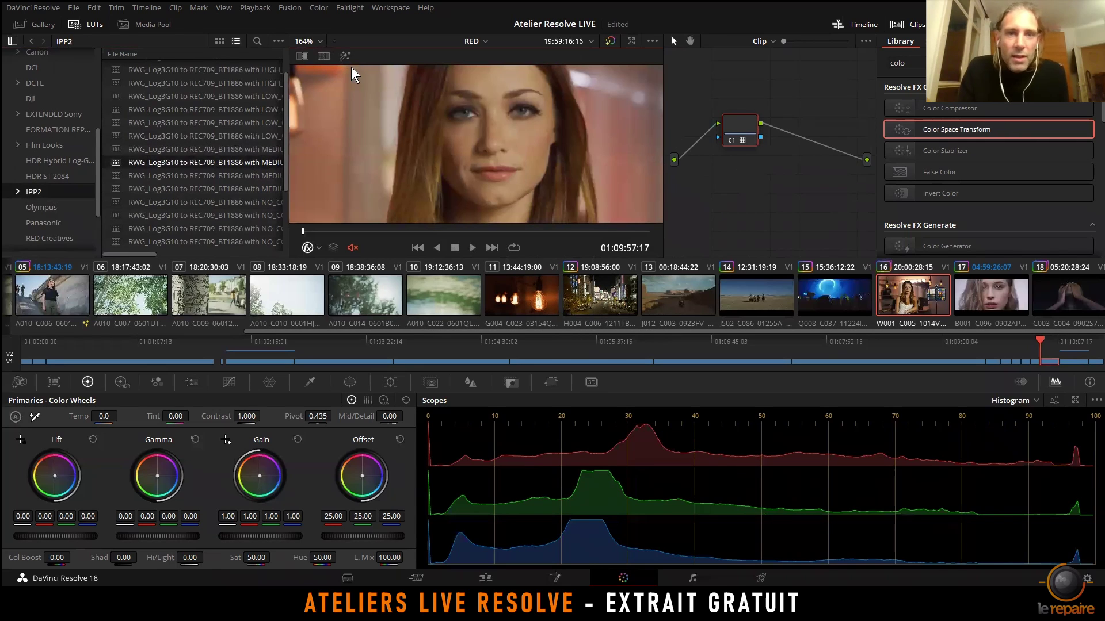
Step: Turn on the viewer's split screen of grade versions and delete the unneeded version of clip 16
{"action": "left_click", "coordinate": [324, 56]}
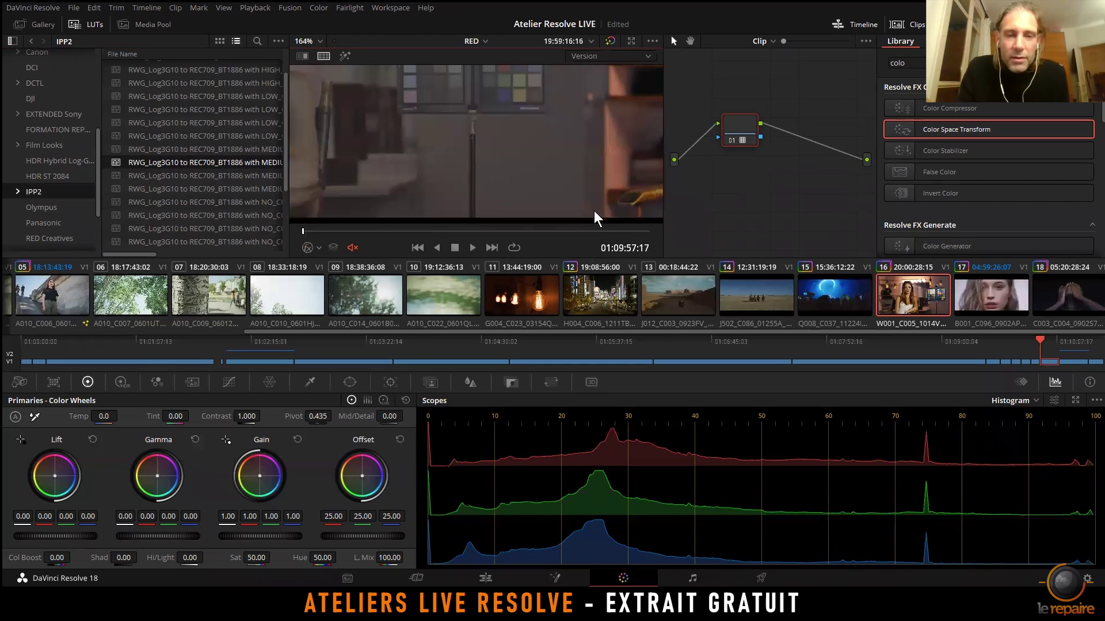
{"action": "scroll", "coordinate": [551, 155], "scroll_direction": "down", "scroll_amount": 4}
{"action": "right_click", "coordinate": [567, 140]}
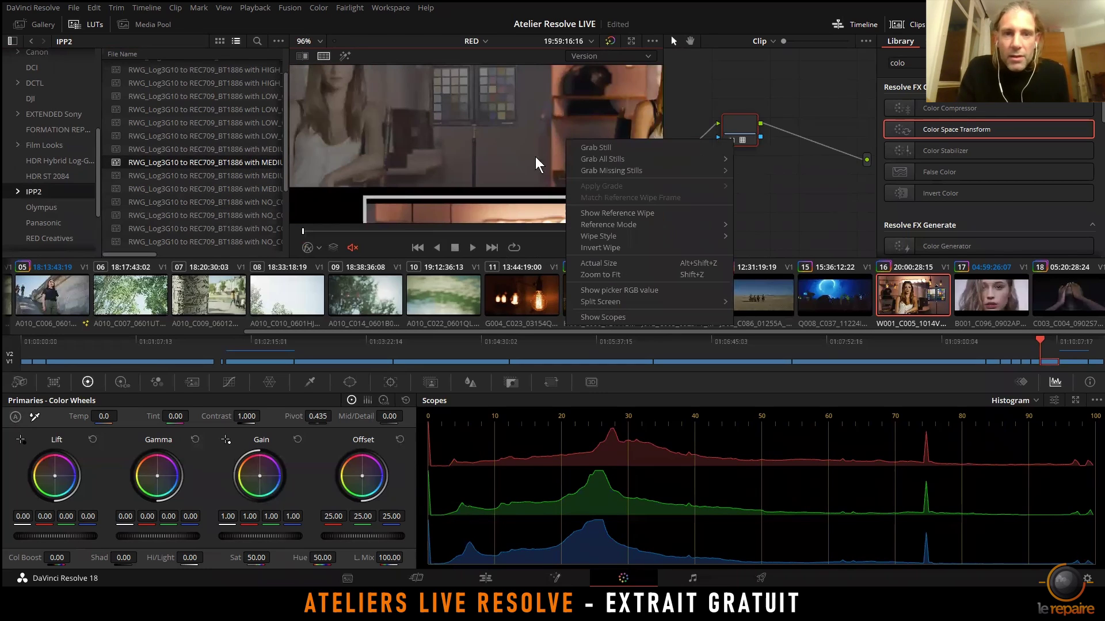
{"action": "right_click", "coordinate": [904, 290]}
{"action": "mouse_move", "coordinate": [924, 9]}
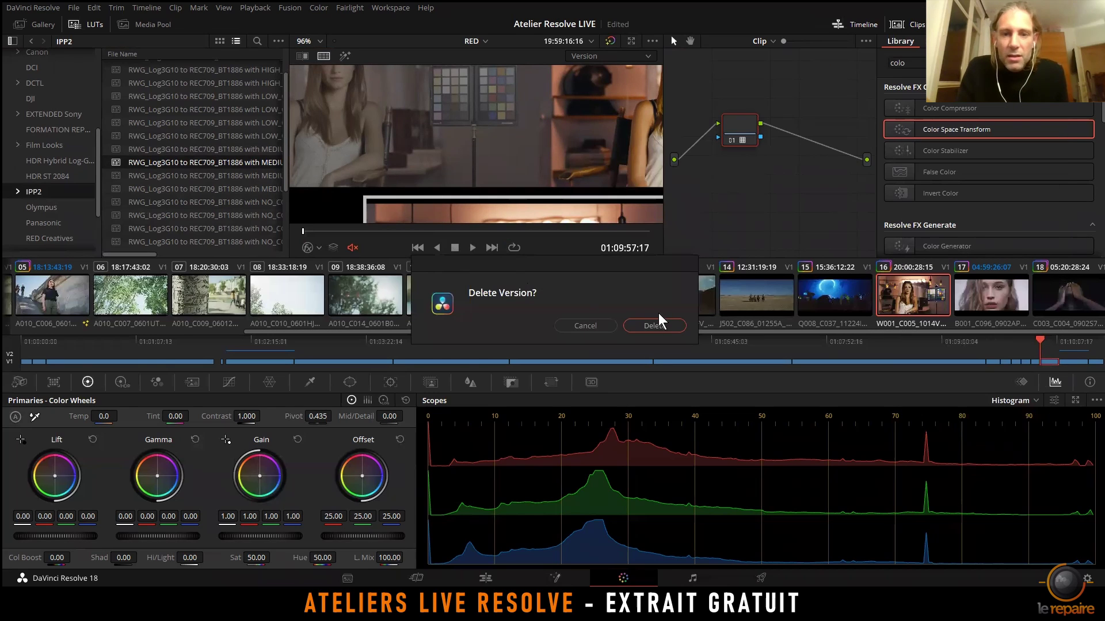
{"action": "left_click", "coordinate": [656, 324]}
Step: Enlarge the viewer and compare the two remaining grade versions side by side
{"action": "scroll", "coordinate": [552, 167], "scroll_direction": "down", "scroll_amount": 2}
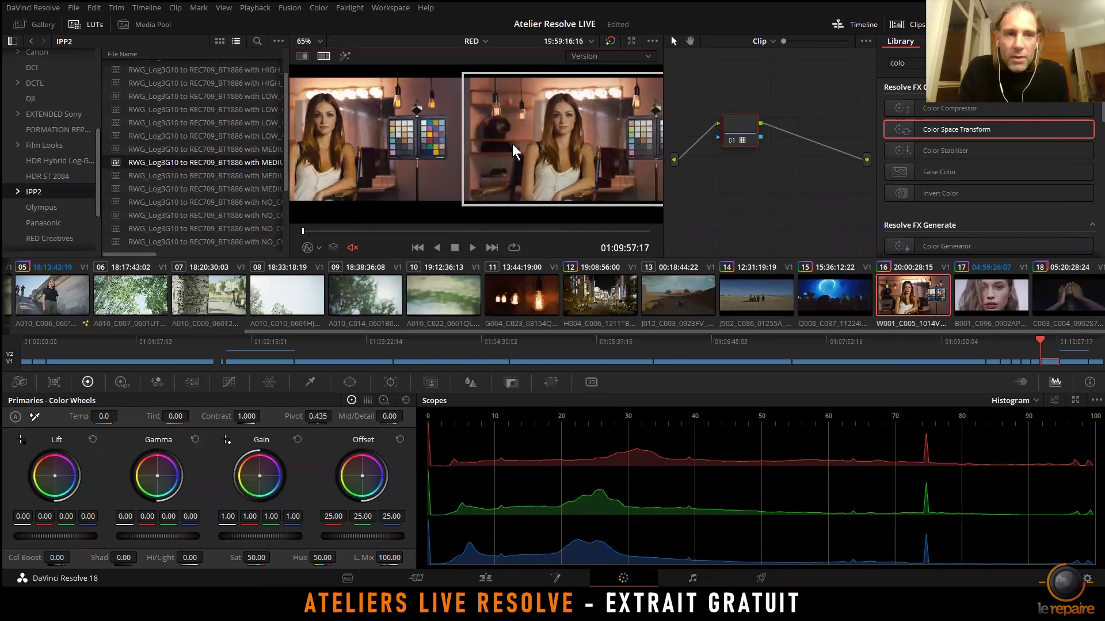
{"action": "key", "text": "alt+f"}
{"action": "scroll", "coordinate": [555, 187], "scroll_direction": "up", "scroll_amount": 3}
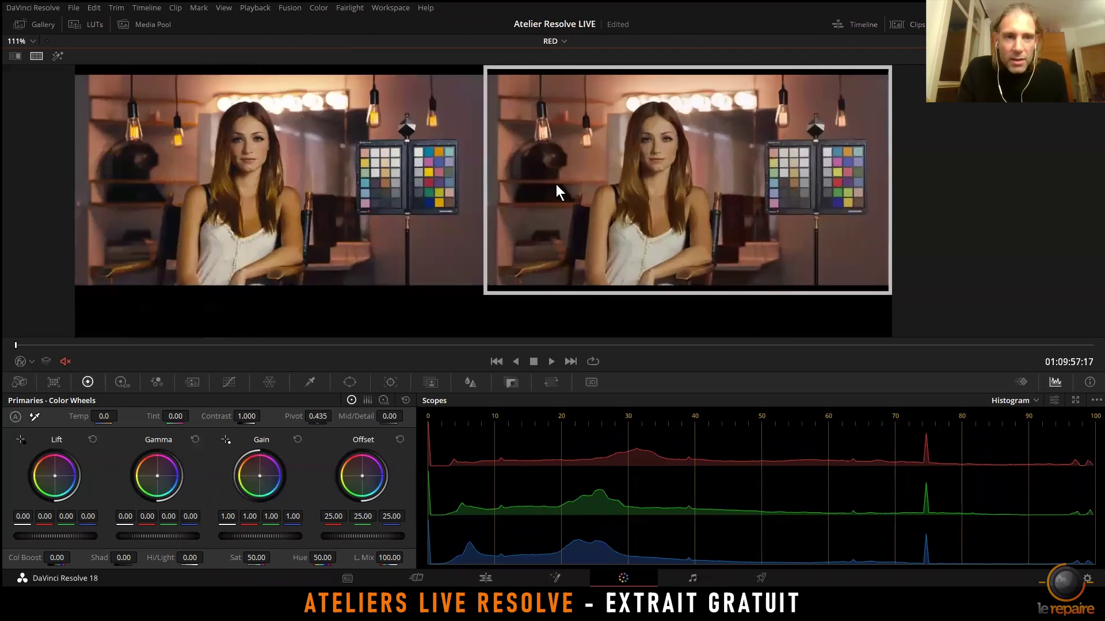
{"action": "scroll", "coordinate": [556, 185], "scroll_direction": "up", "scroll_amount": 1}
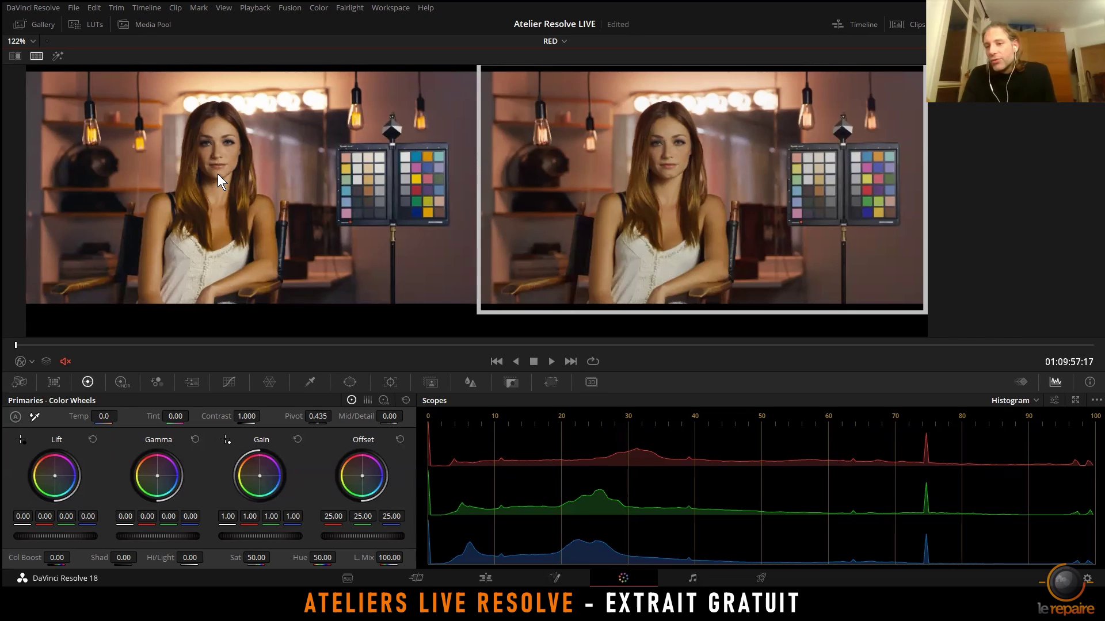
{"action": "scroll", "coordinate": [236, 188], "scroll_direction": "up", "scroll_amount": 3}
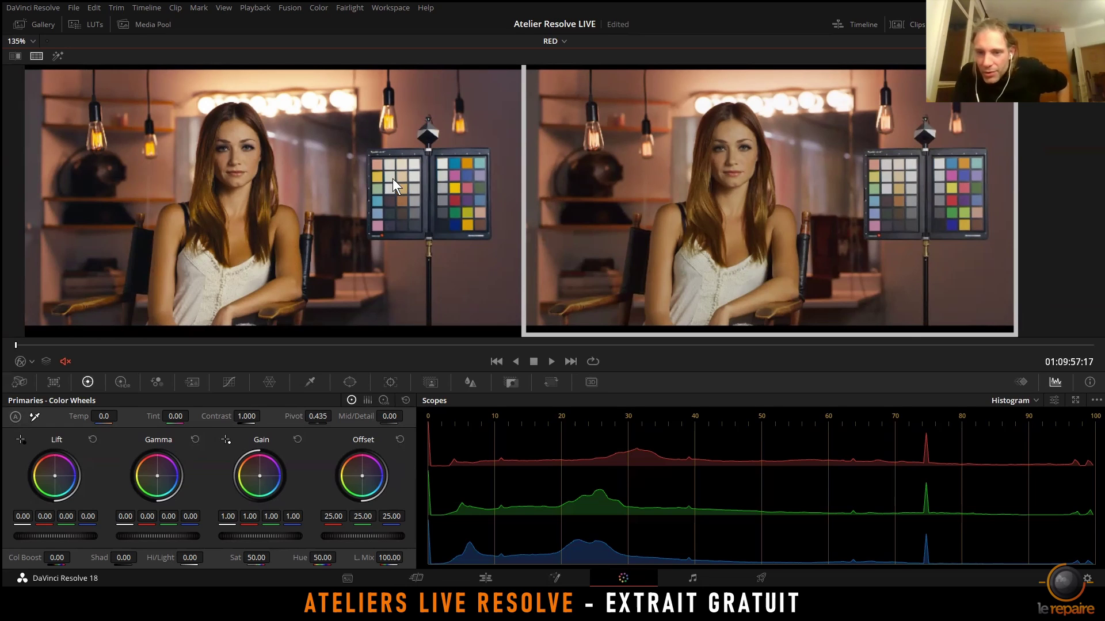
{"action": "left_click_drag", "start_coordinate": [575, 115], "coordinate": [570, 120]}
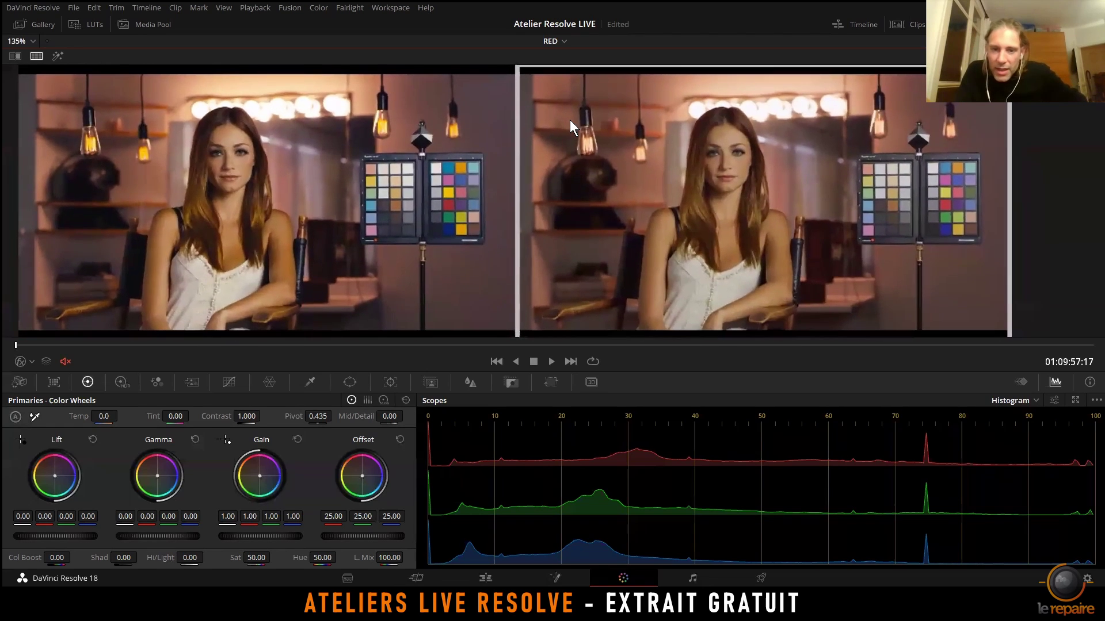
{"action": "scroll", "coordinate": [576, 119], "scroll_direction": "up", "scroll_amount": 1}
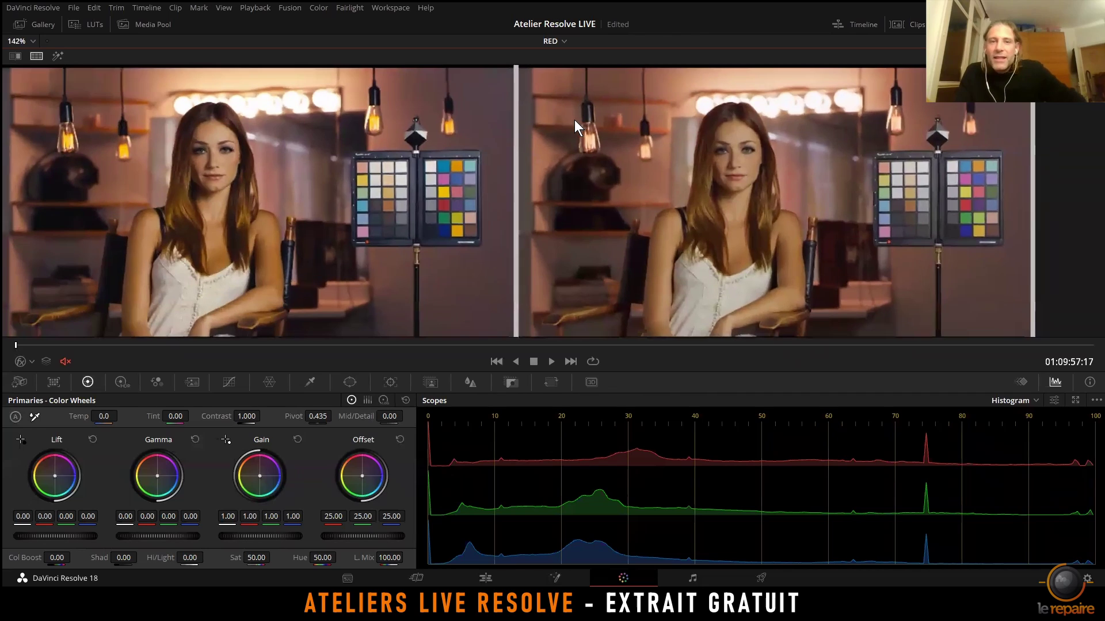